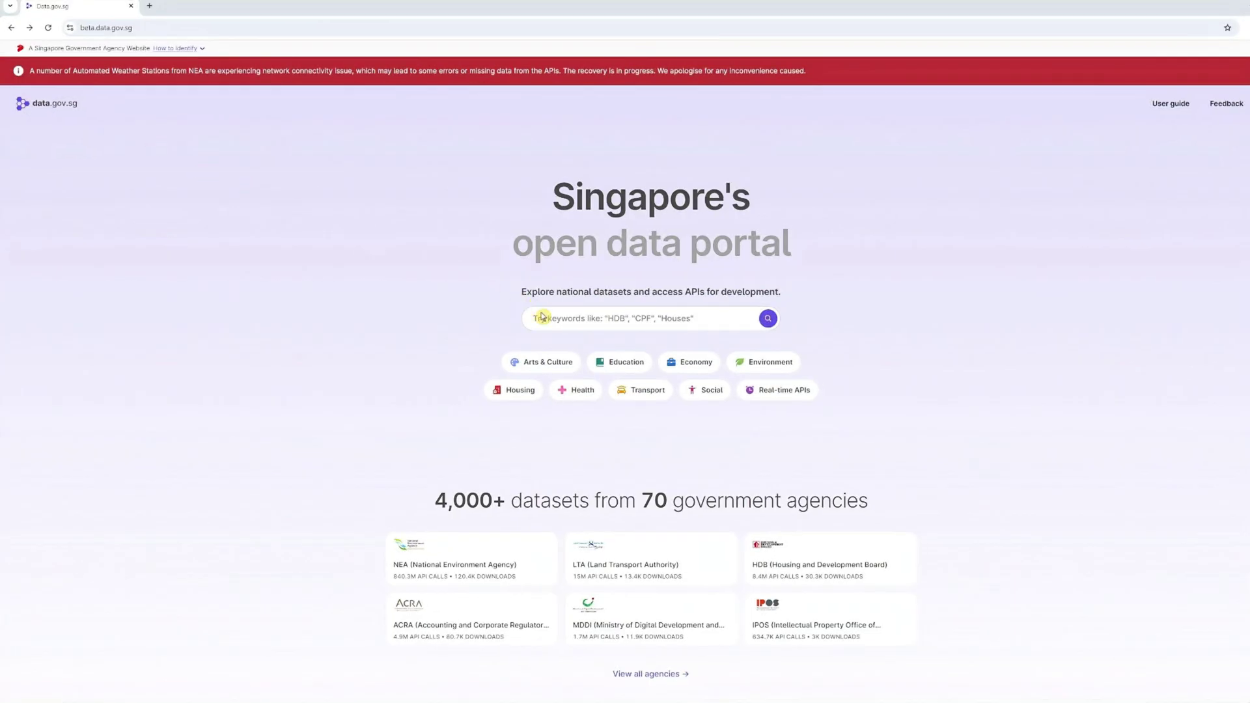
- Search data.gov.sg for 'HDB resale', pick the Jan-2017 onwards dataset and open its downloaded CSV
click(543, 317)
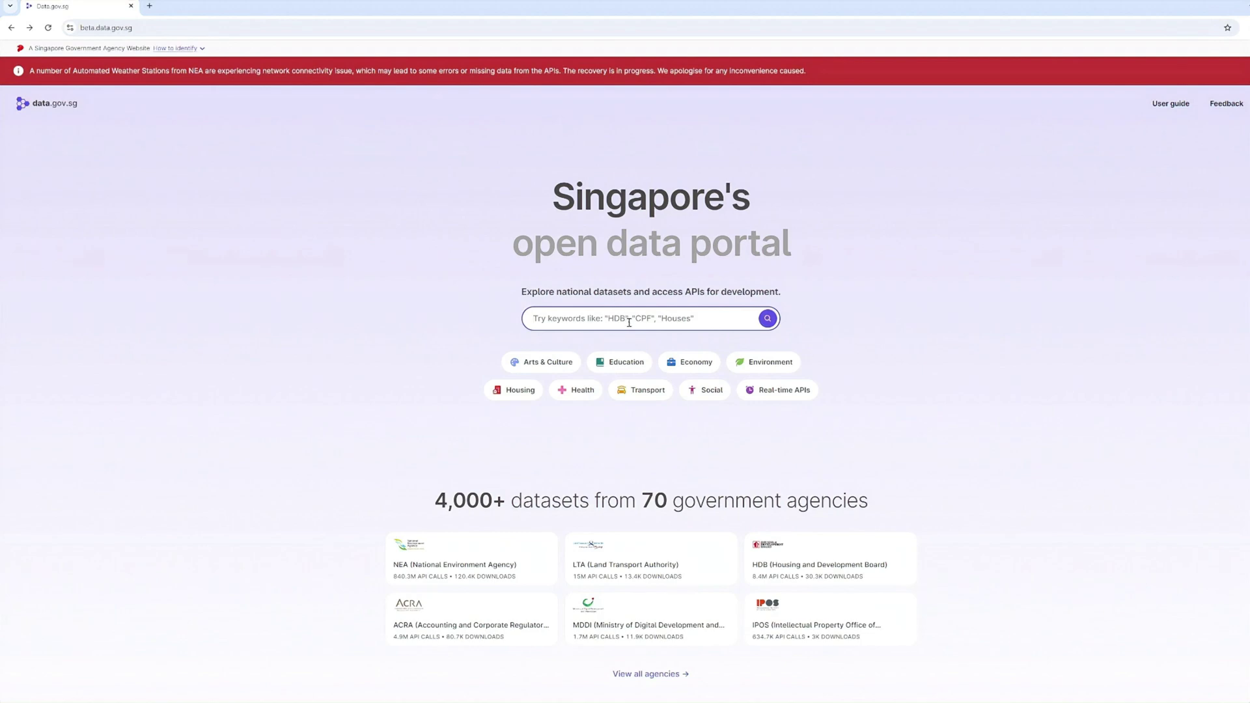
text(HDB resale)
key(Return)
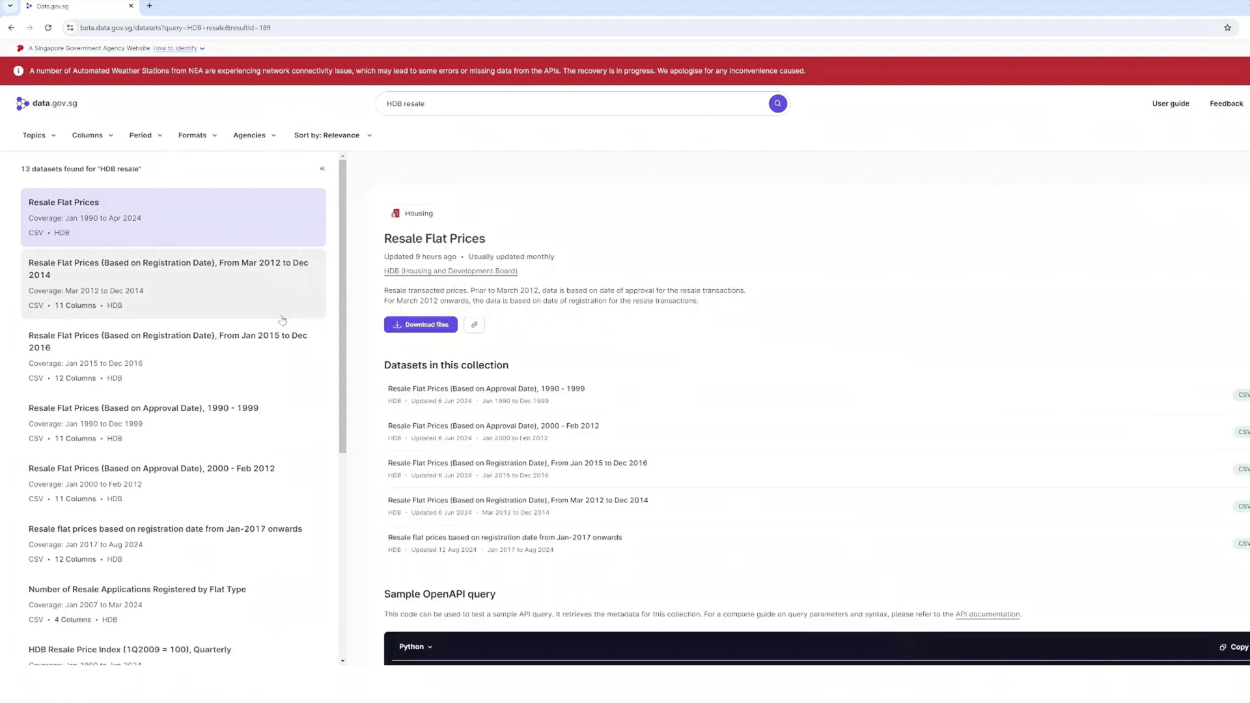
click(193, 550)
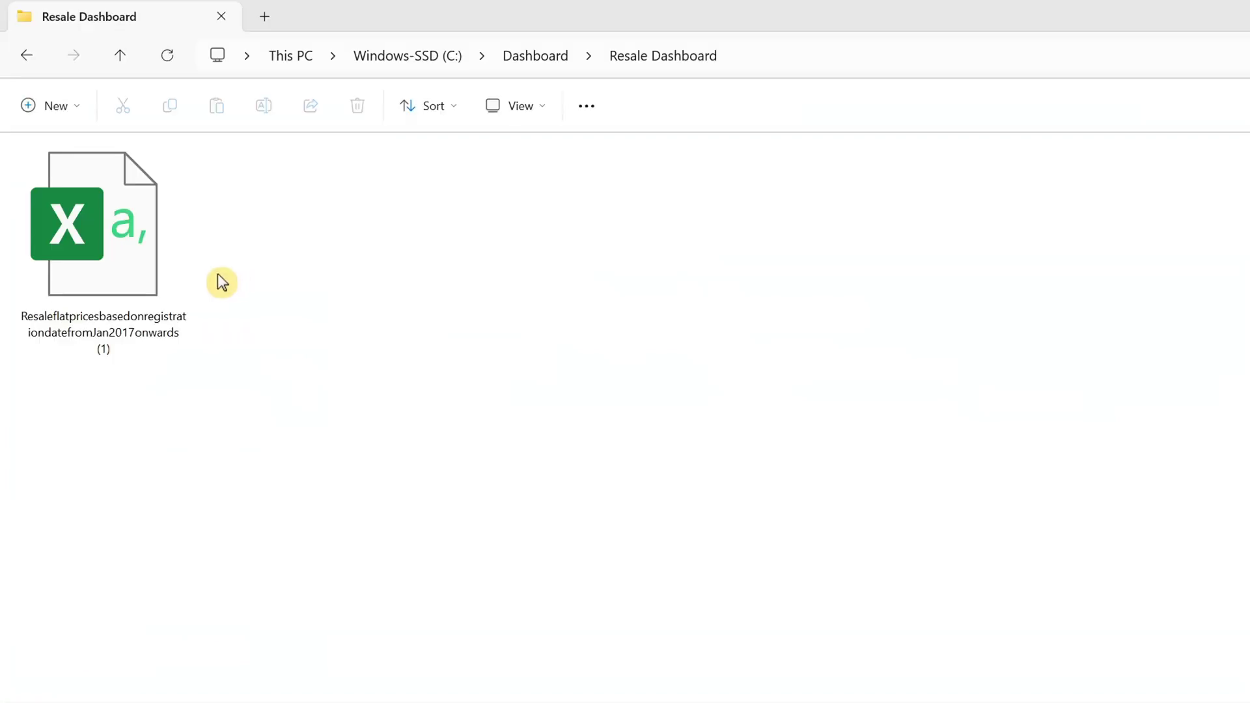
double_click(160, 288)
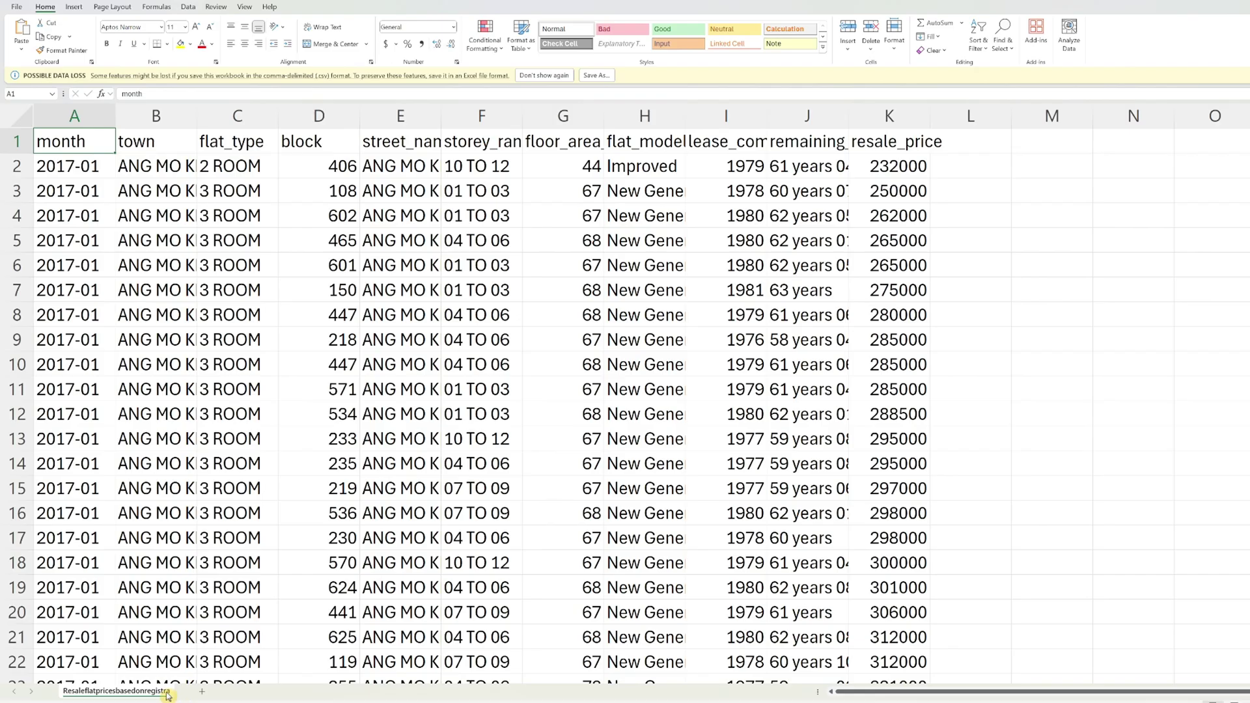
- Rename the resale data sheet to 'data'
double_click(168, 692)
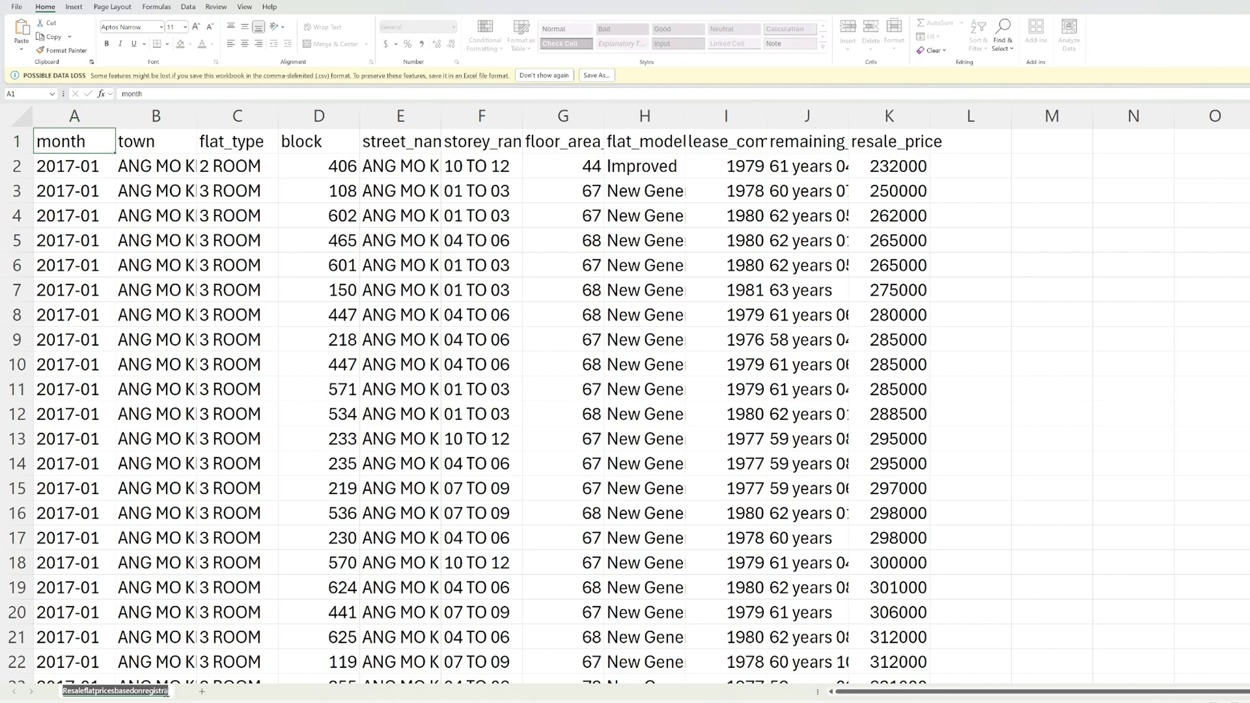
text(data)
key(Return)
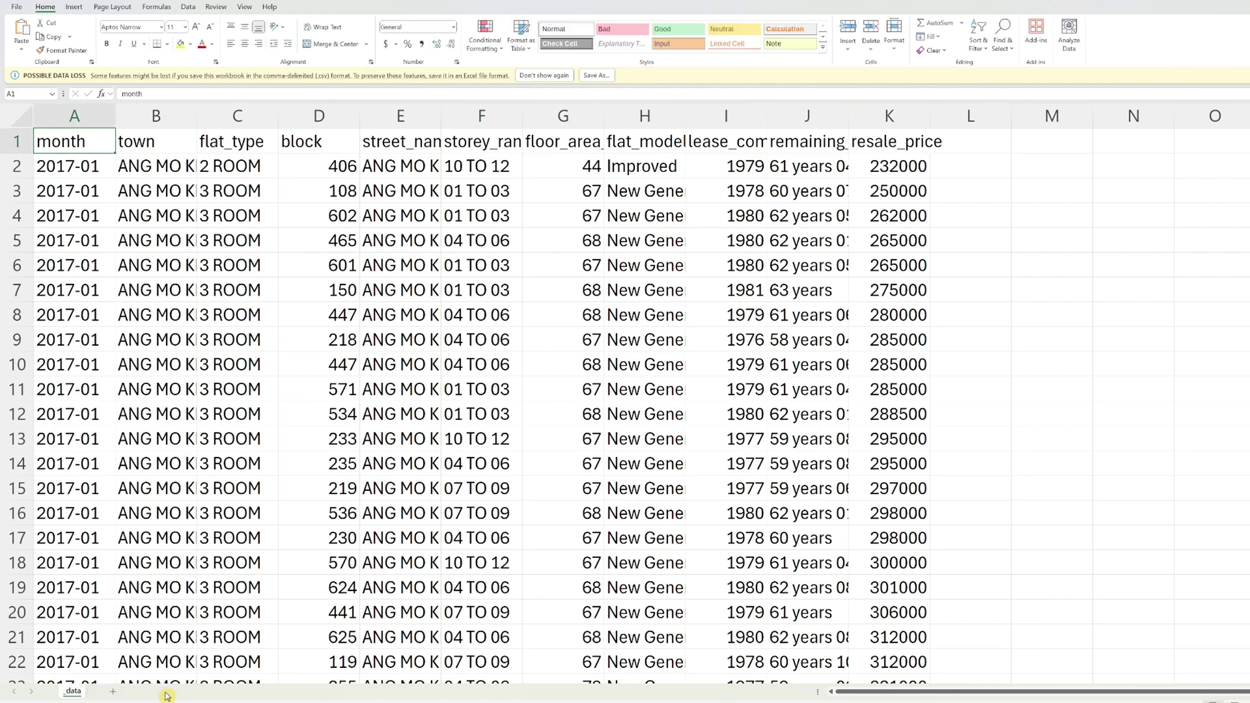
- Add a second sheet and name it 'town'
click(112, 692)
right_click(117, 694)
click(162, 565)
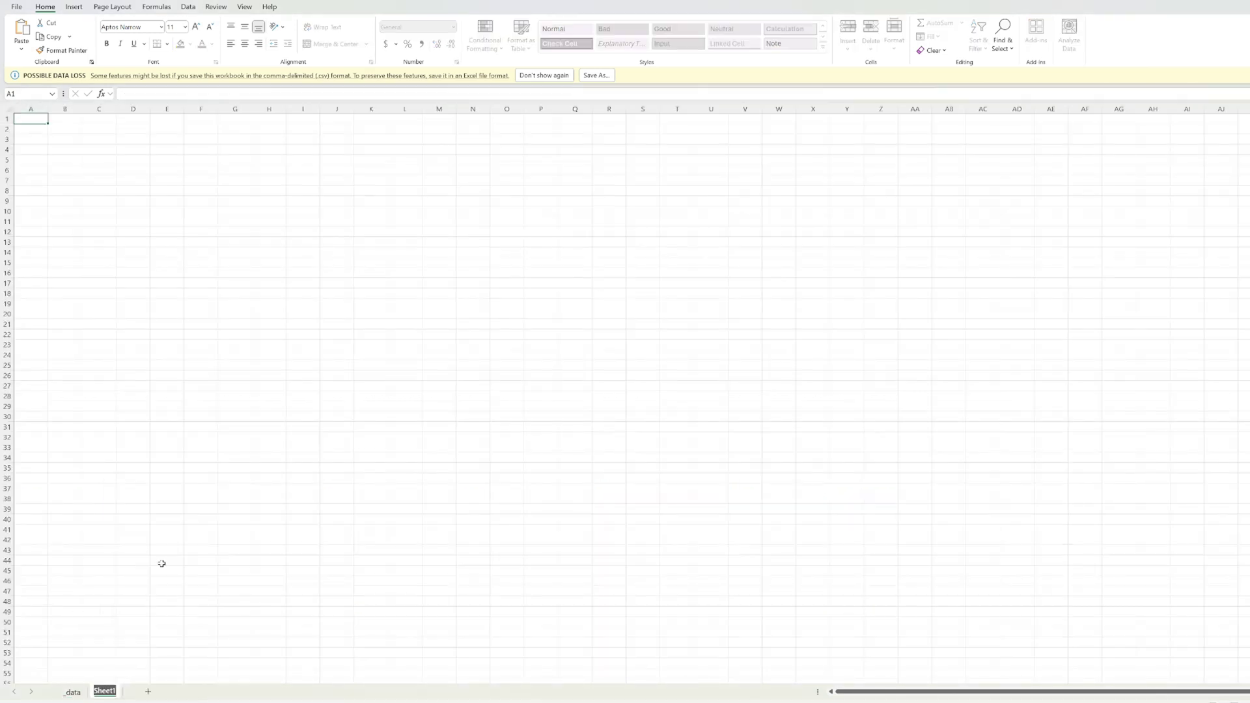
text(town)
key(Return)
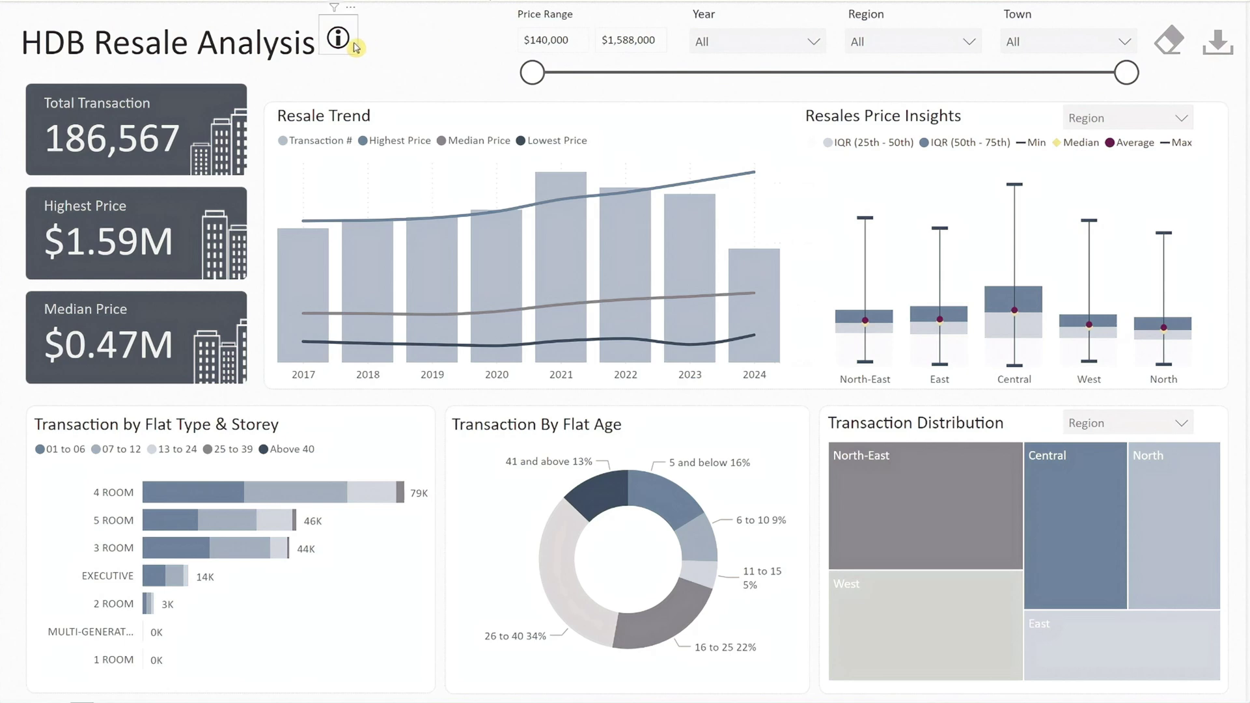
mouse_move(355, 48)
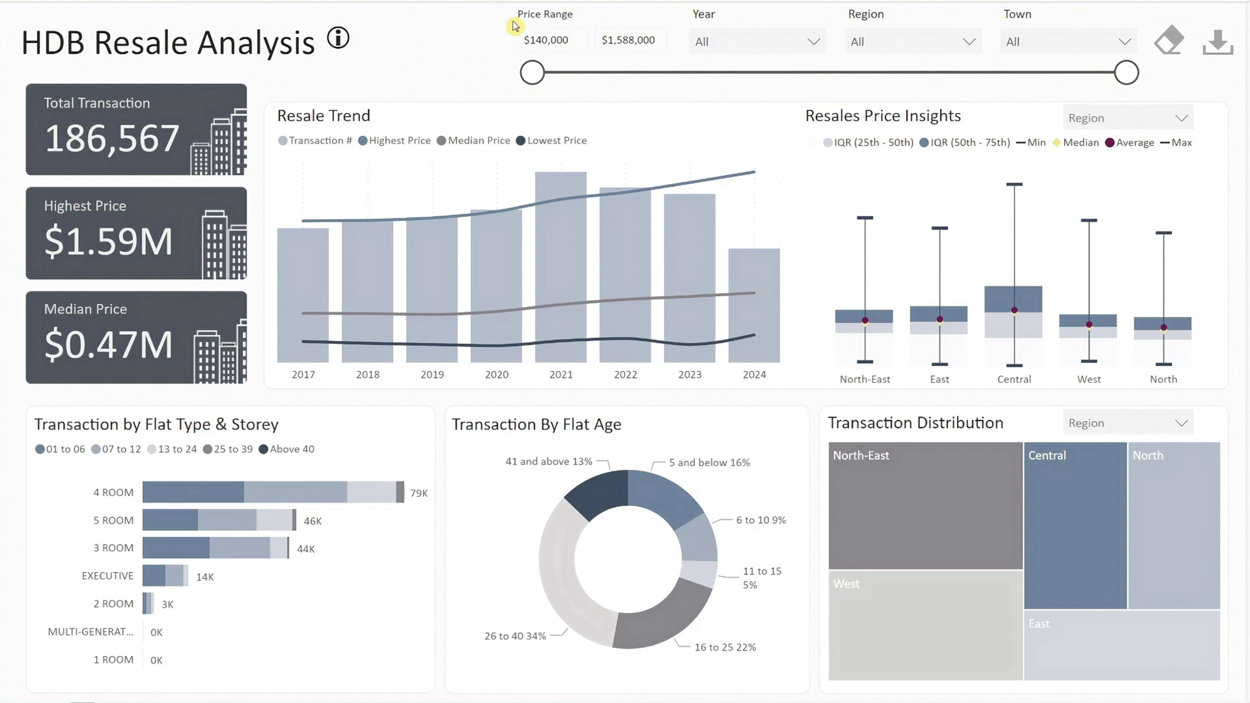
click(577, 41)
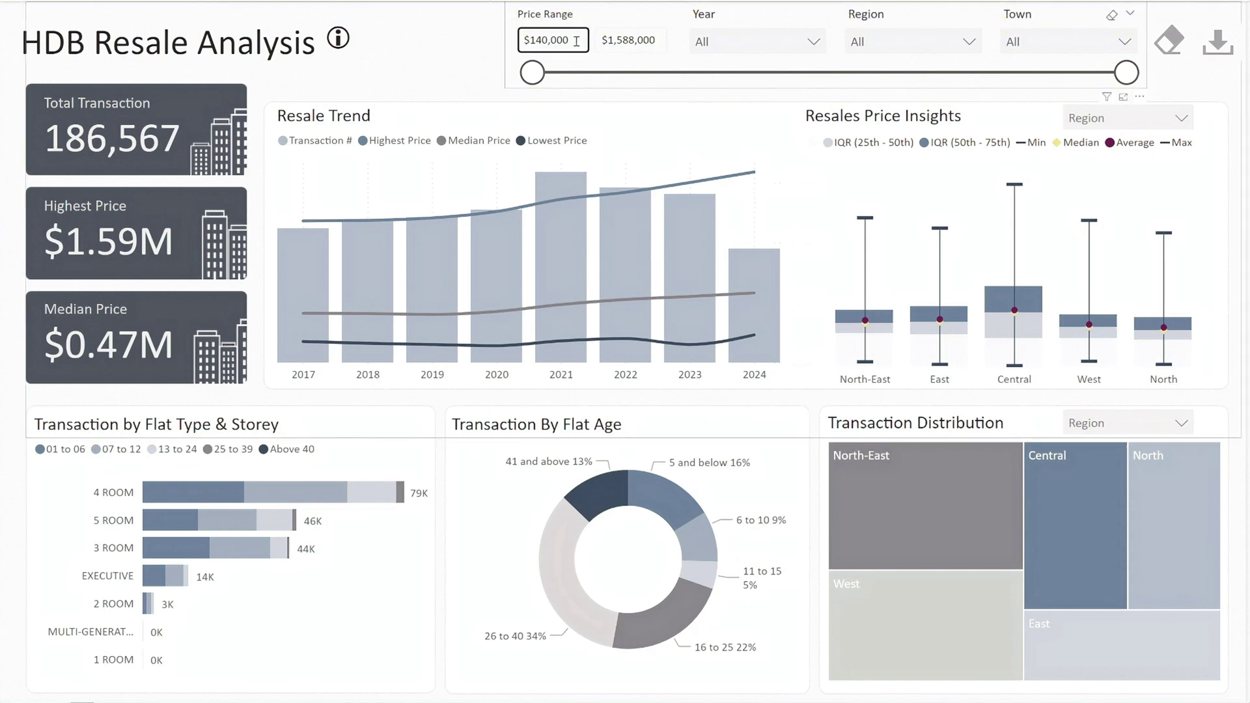
click(644, 41)
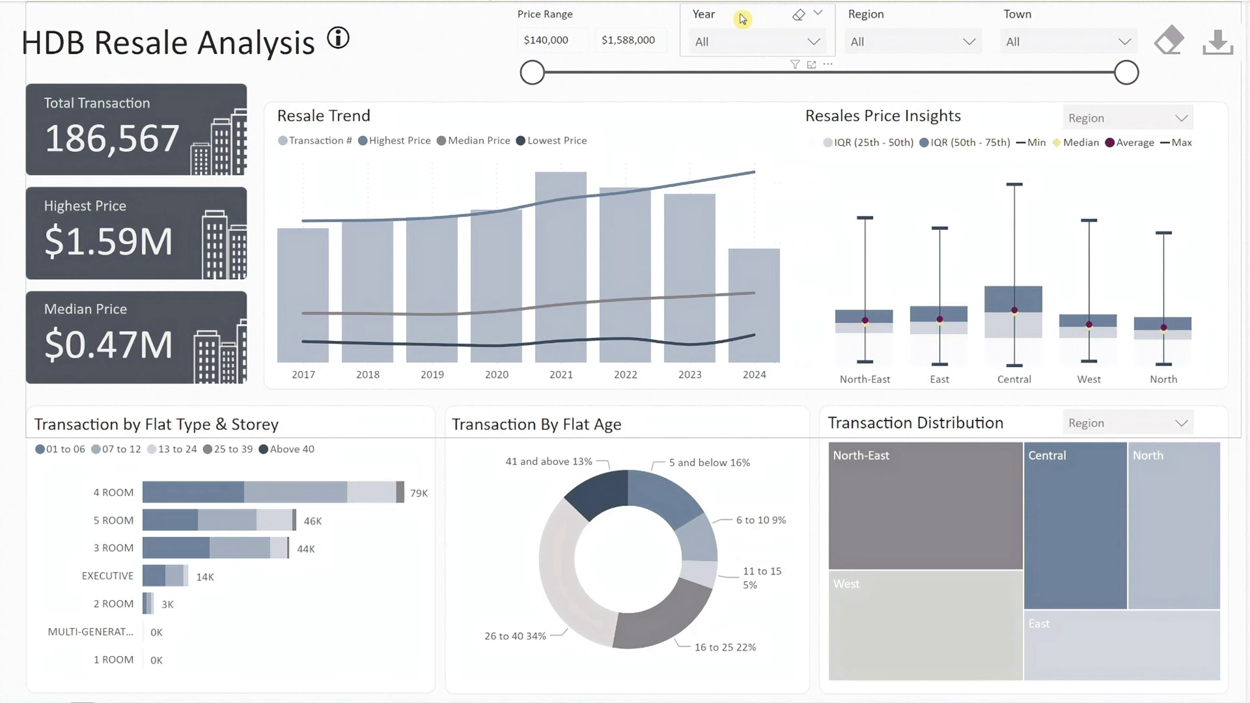
click(754, 41)
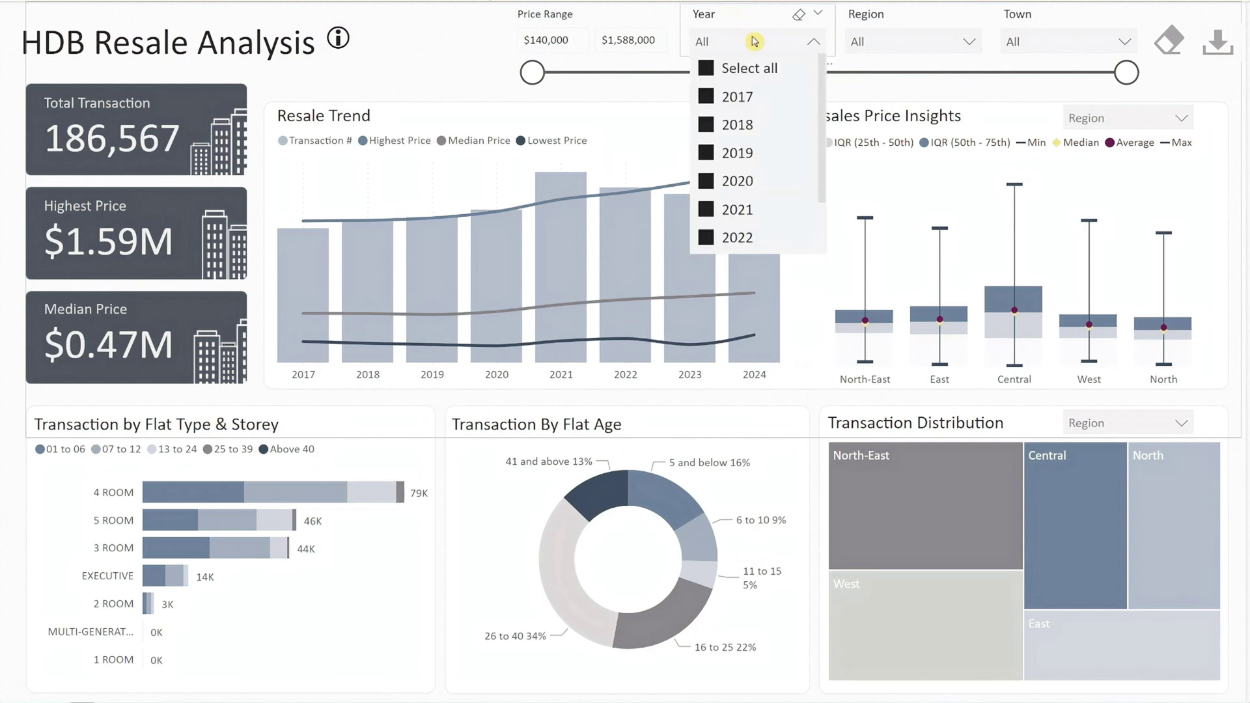
click(754, 41)
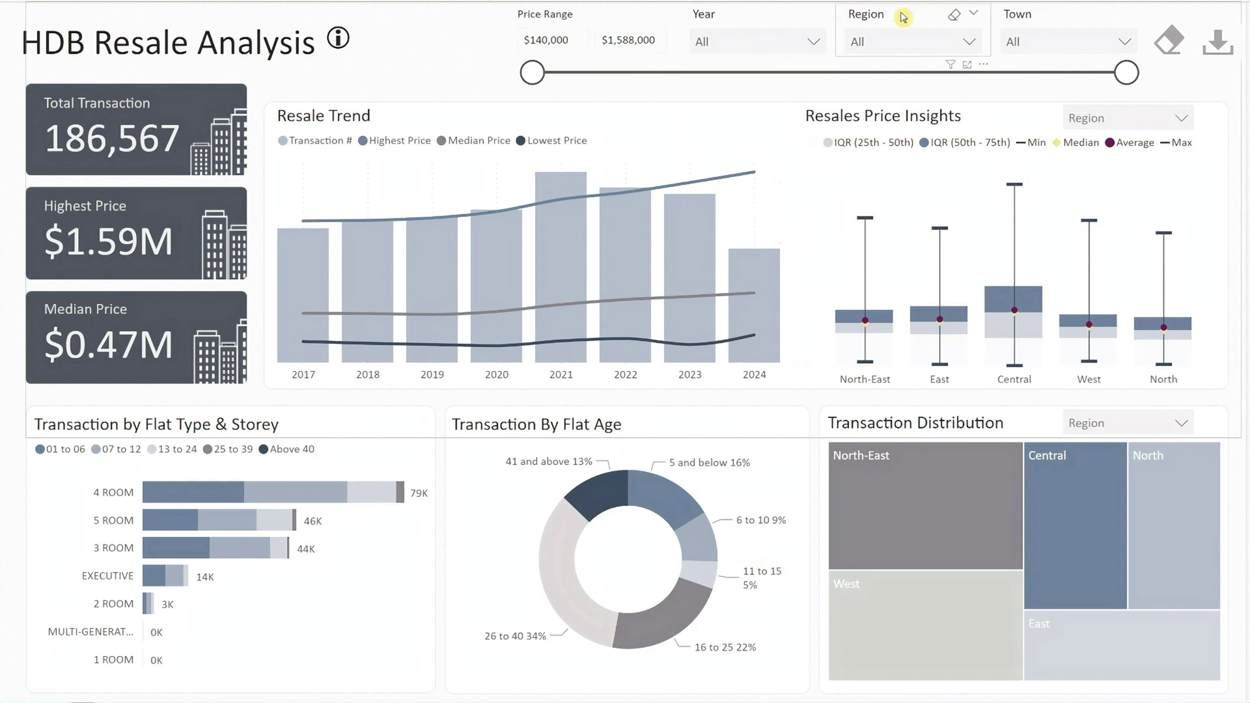
click(906, 43)
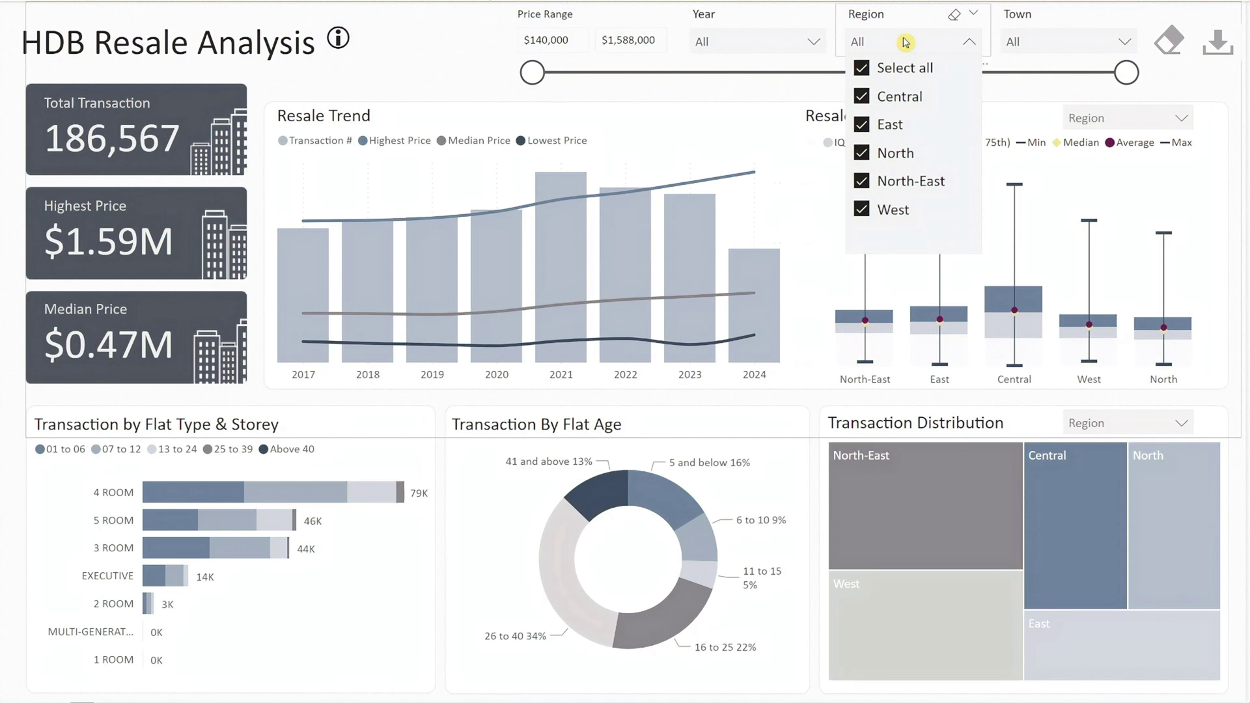
click(906, 43)
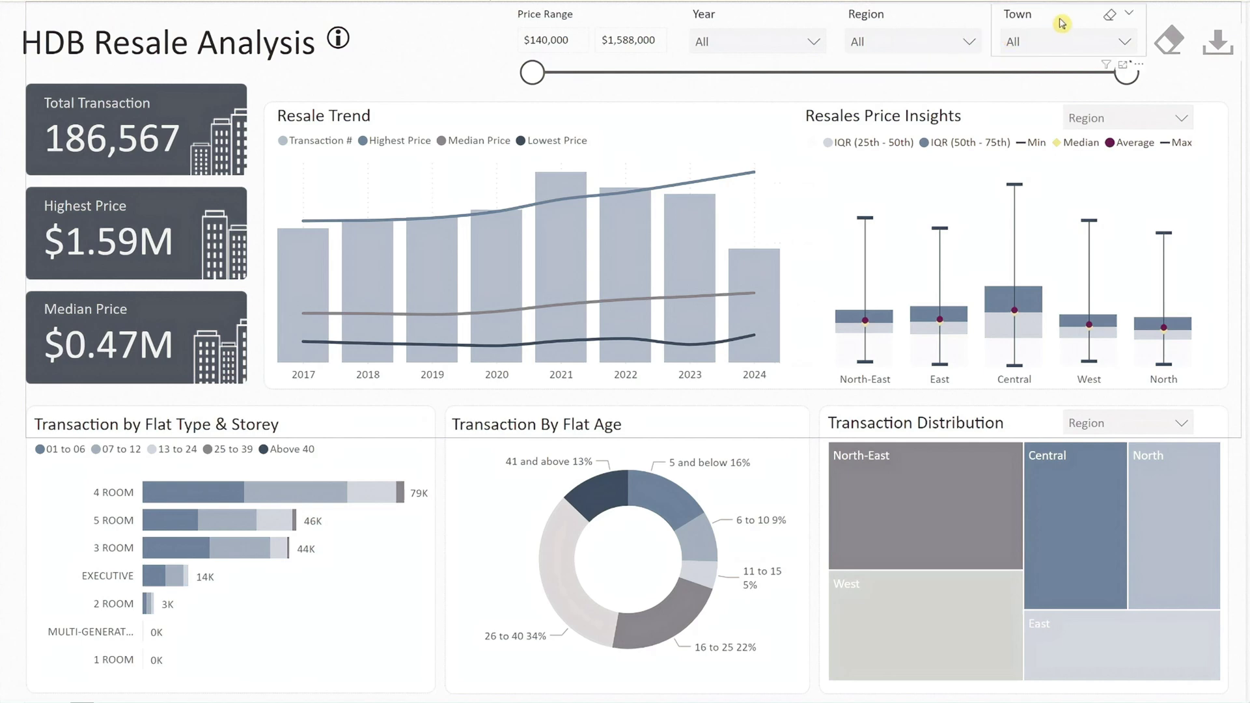
click(1058, 42)
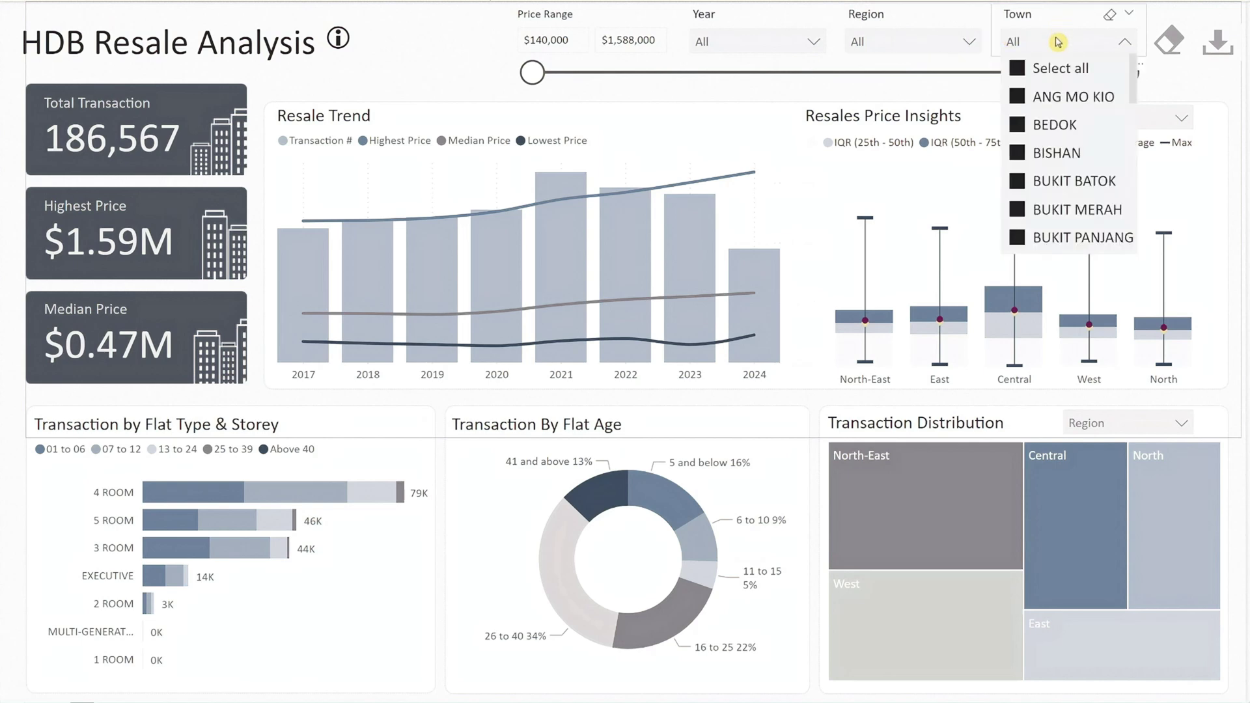
click(1058, 42)
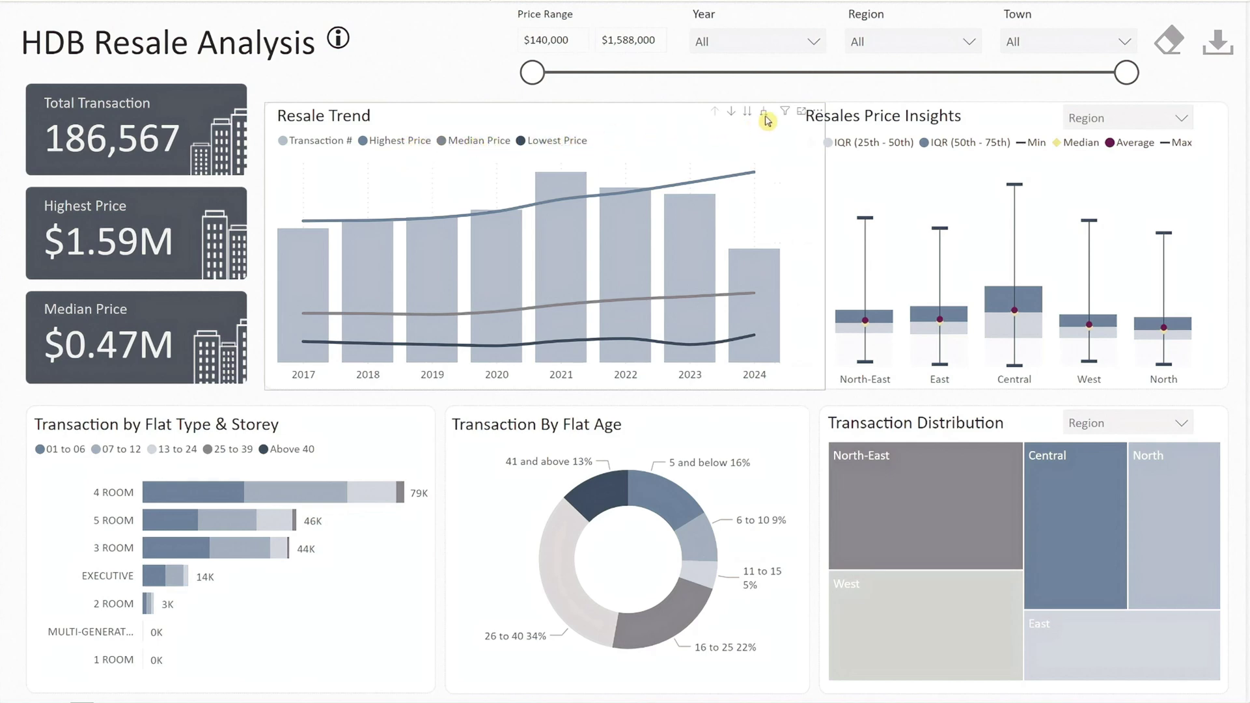
click(766, 114)
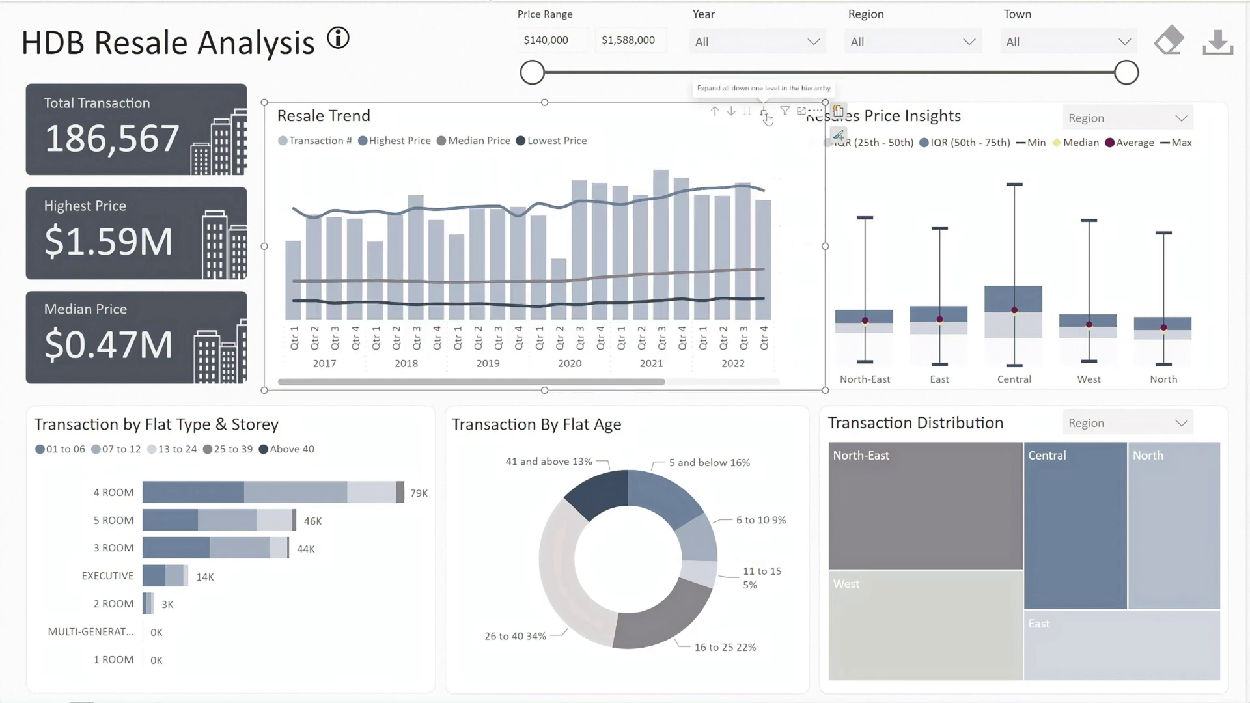
click(716, 113)
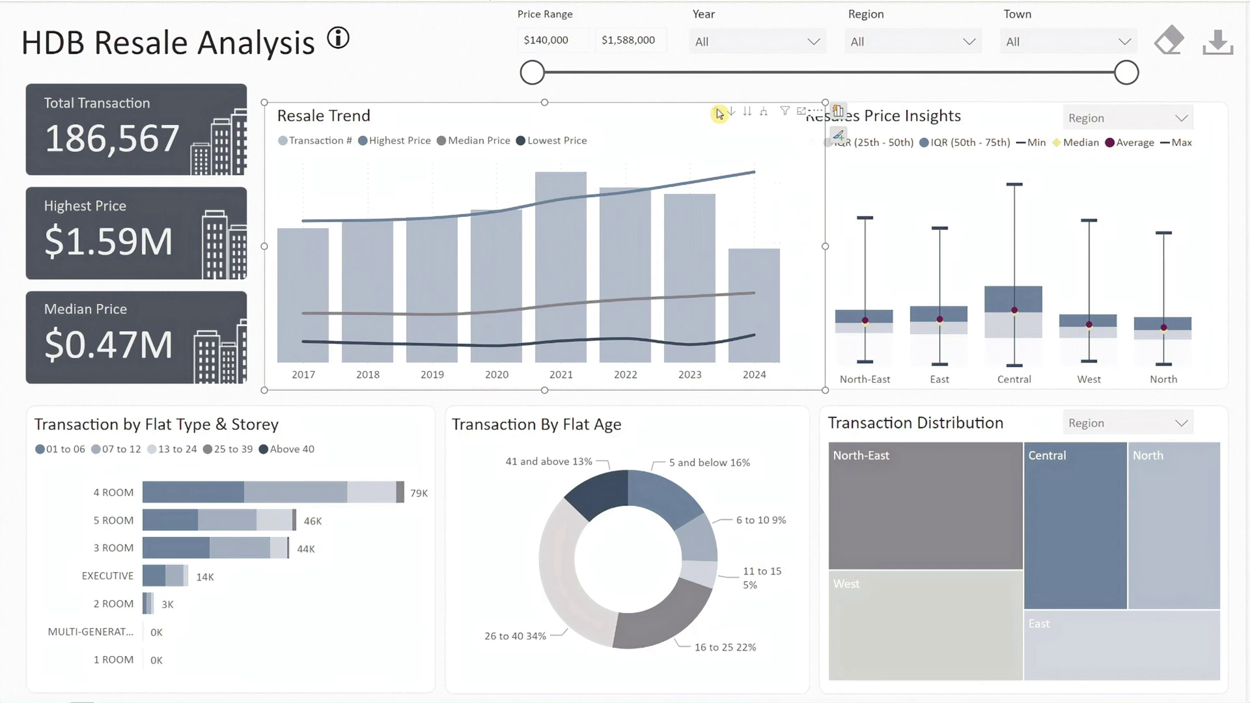
click(957, 100)
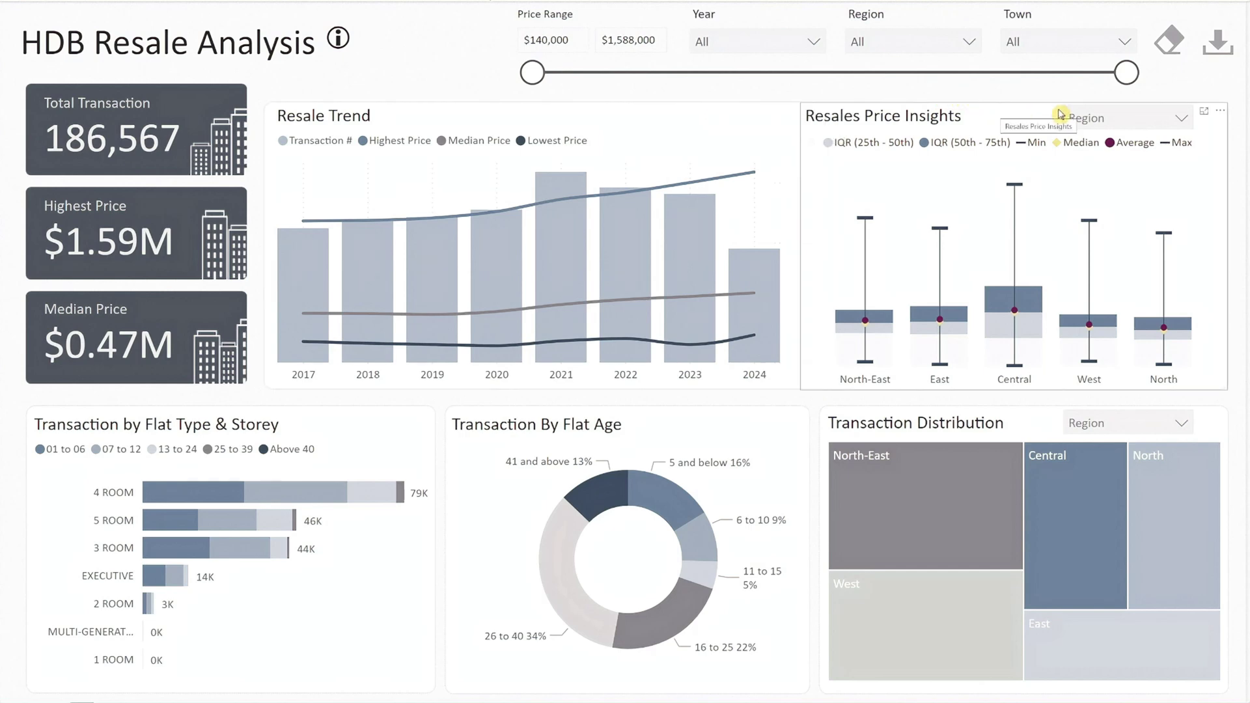
click(1083, 119)
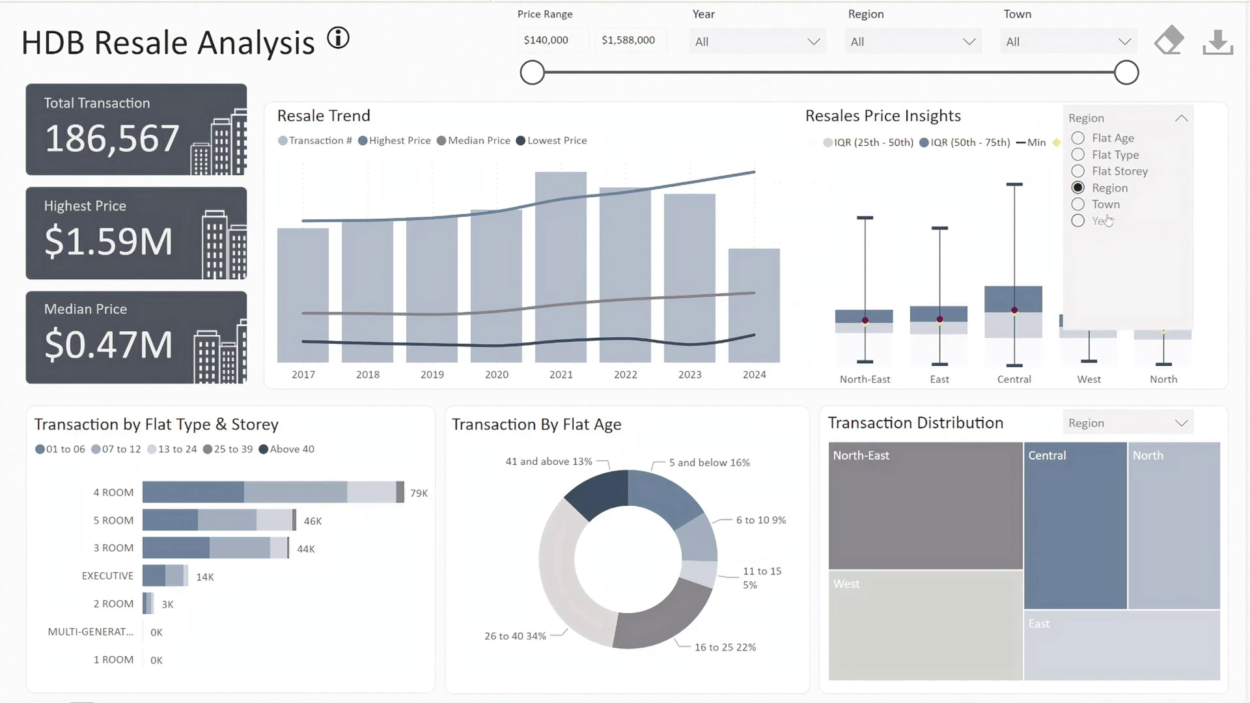
click(1144, 121)
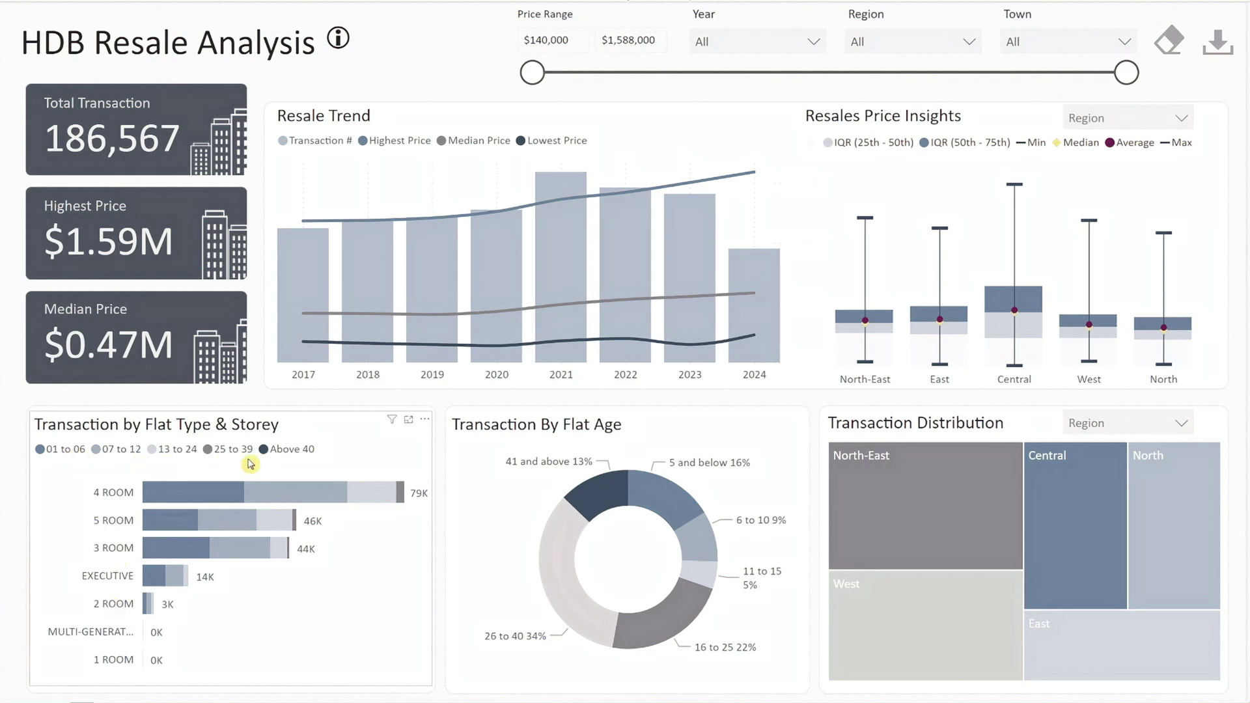
mouse_move(220, 494)
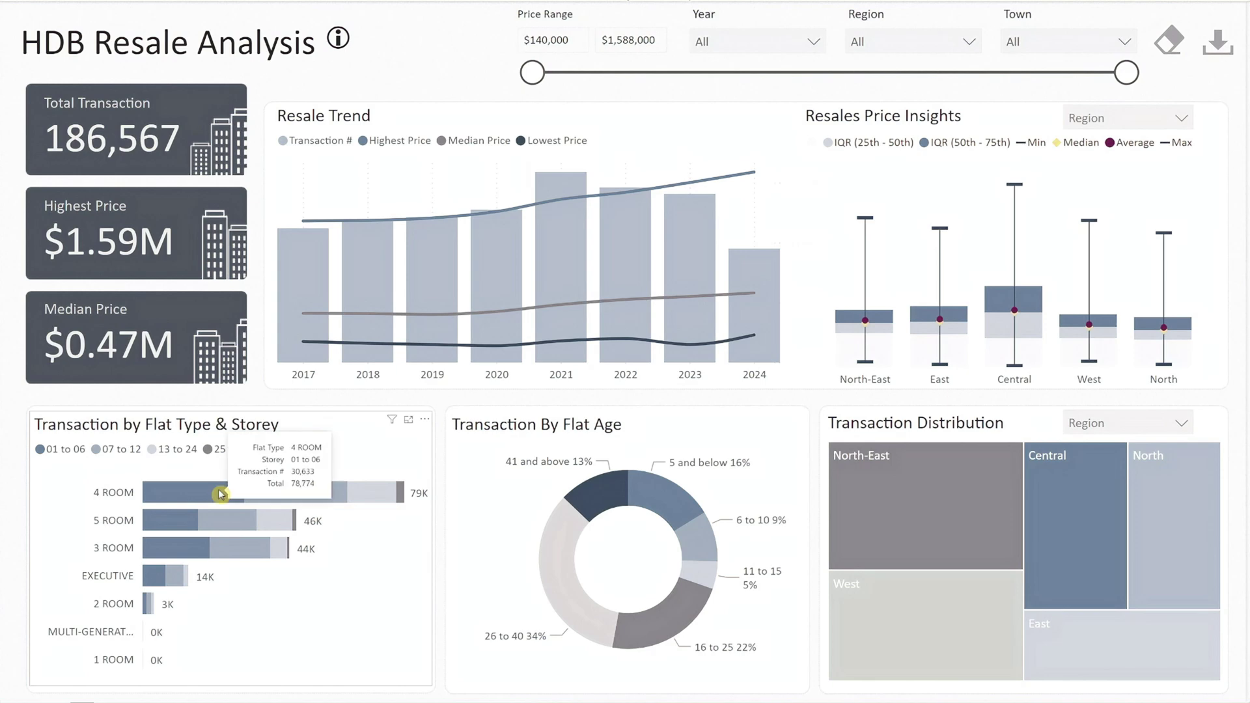
mouse_move(223, 521)
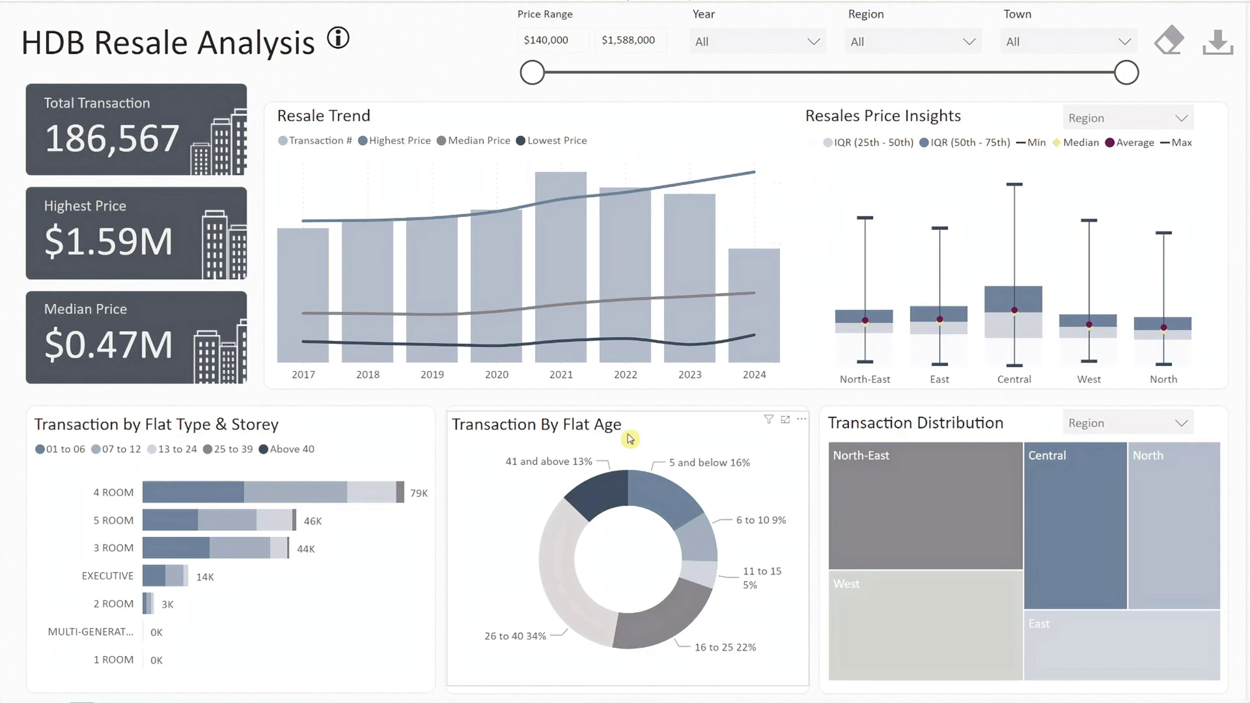
mouse_move(678, 503)
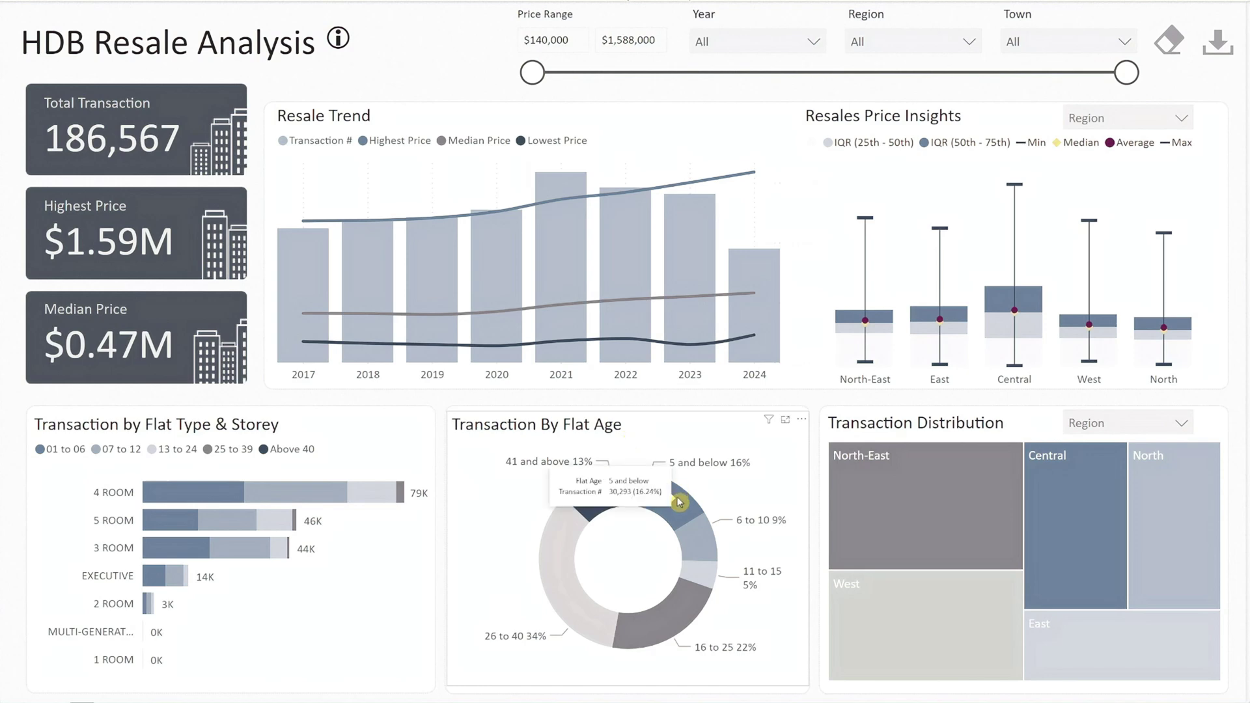
mouse_move(699, 544)
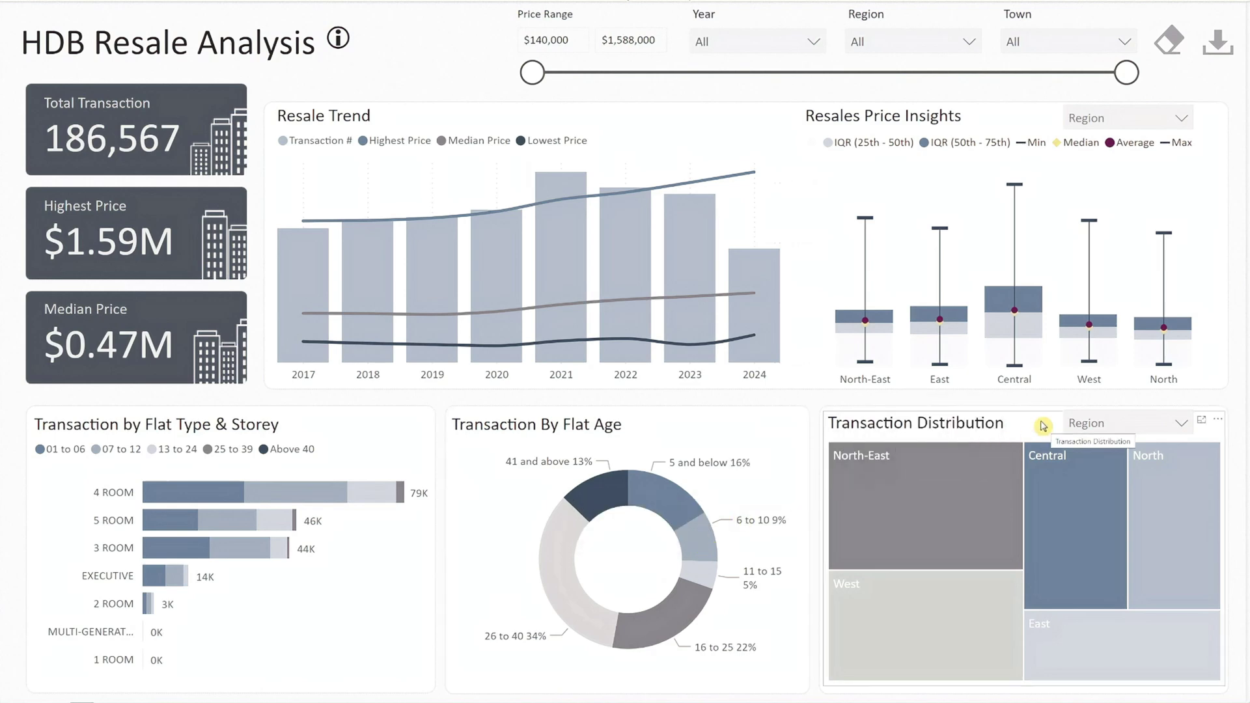
click(1088, 425)
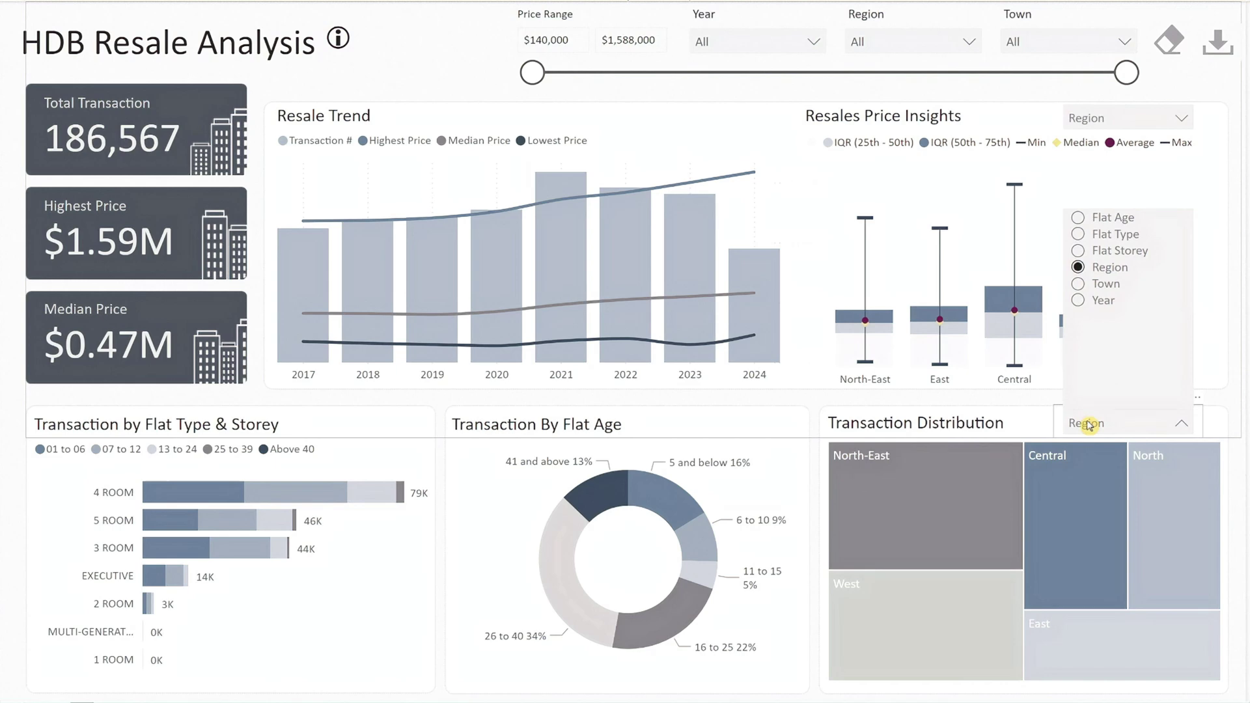
click(1088, 425)
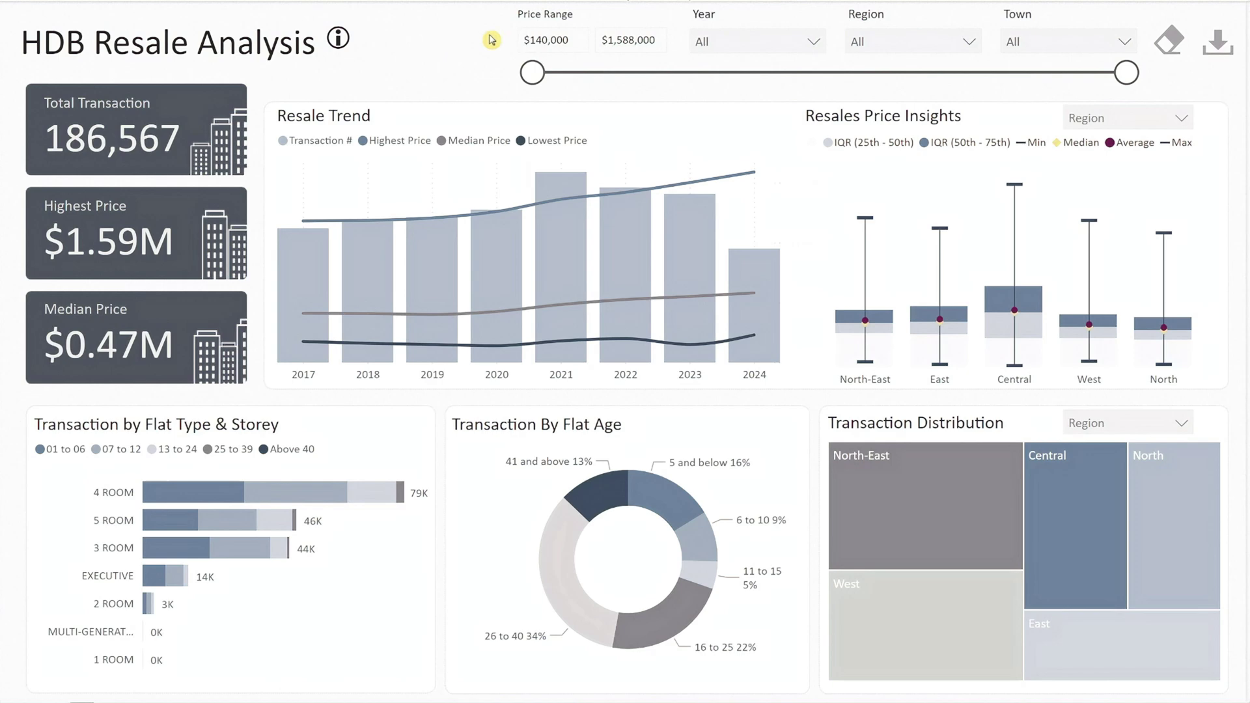
- Set the Price Range minimum to 1000000, leaving 1,920 transactions
click(546, 41)
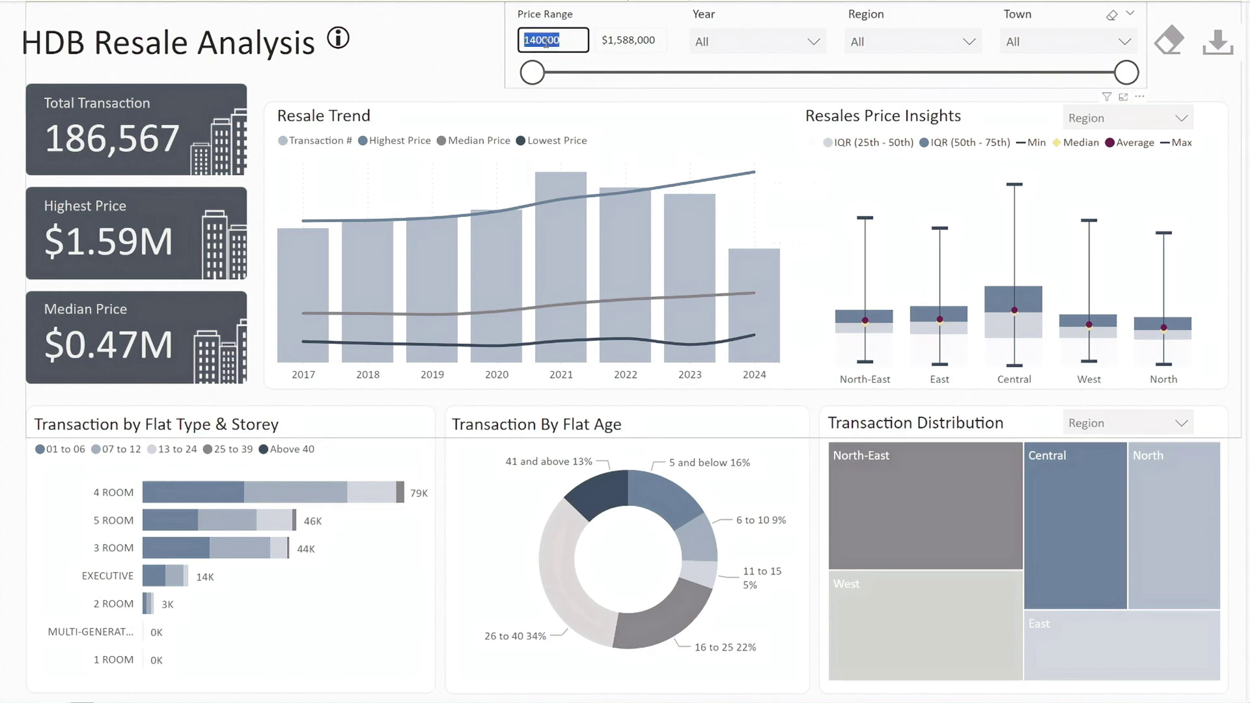
text(1000000)
key(Return)
click(471, 51)
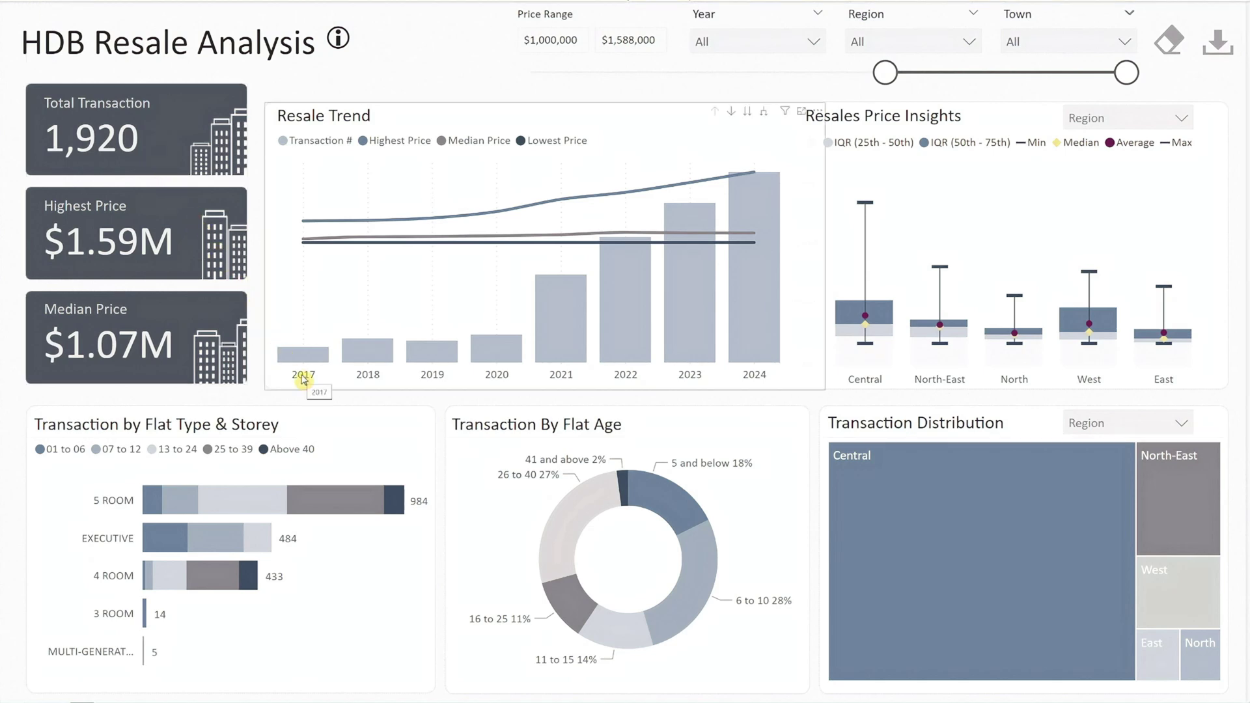
mouse_move(306, 360)
mouse_move(435, 355)
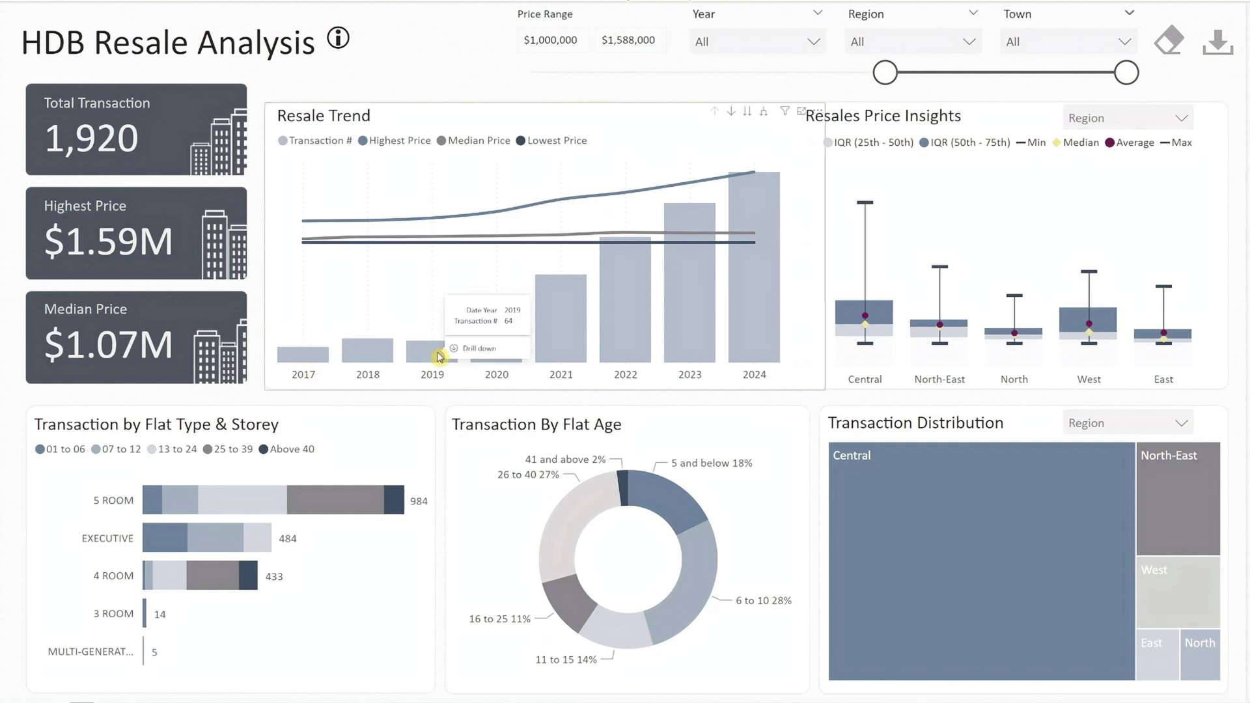
mouse_move(568, 338)
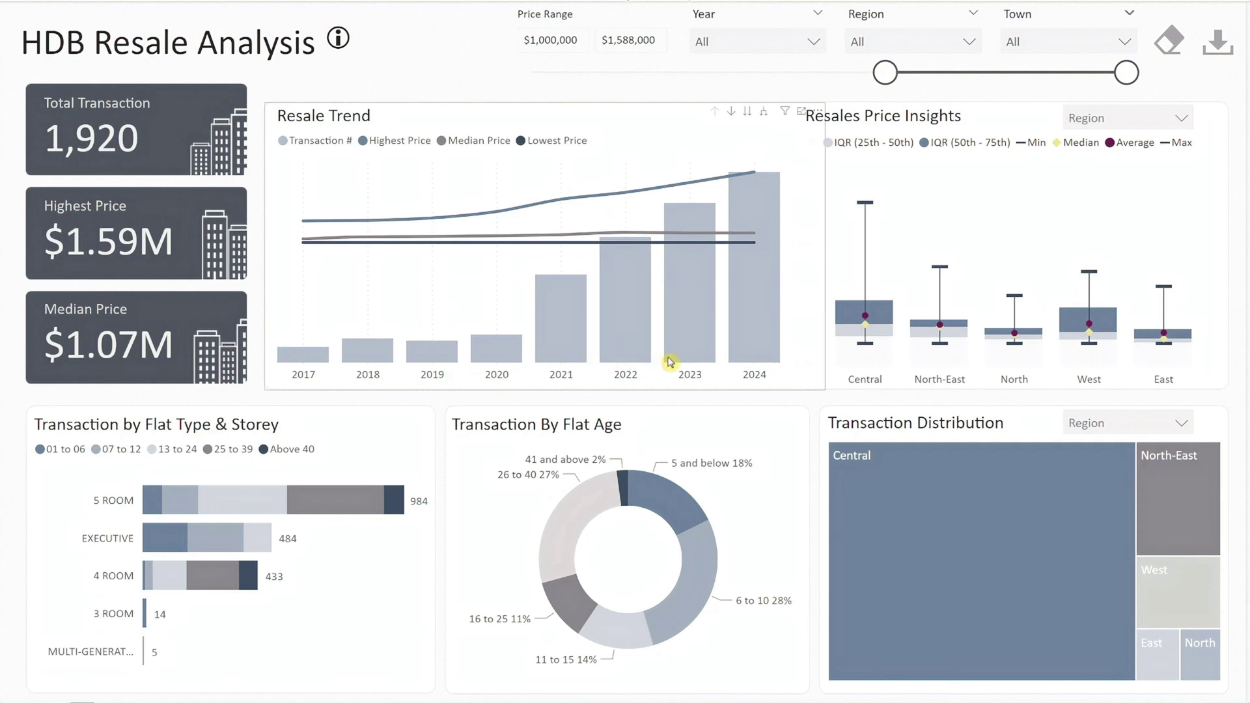
mouse_move(765, 325)
mouse_move(699, 306)
mouse_move(305, 225)
mouse_move(756, 176)
mouse_move(754, 234)
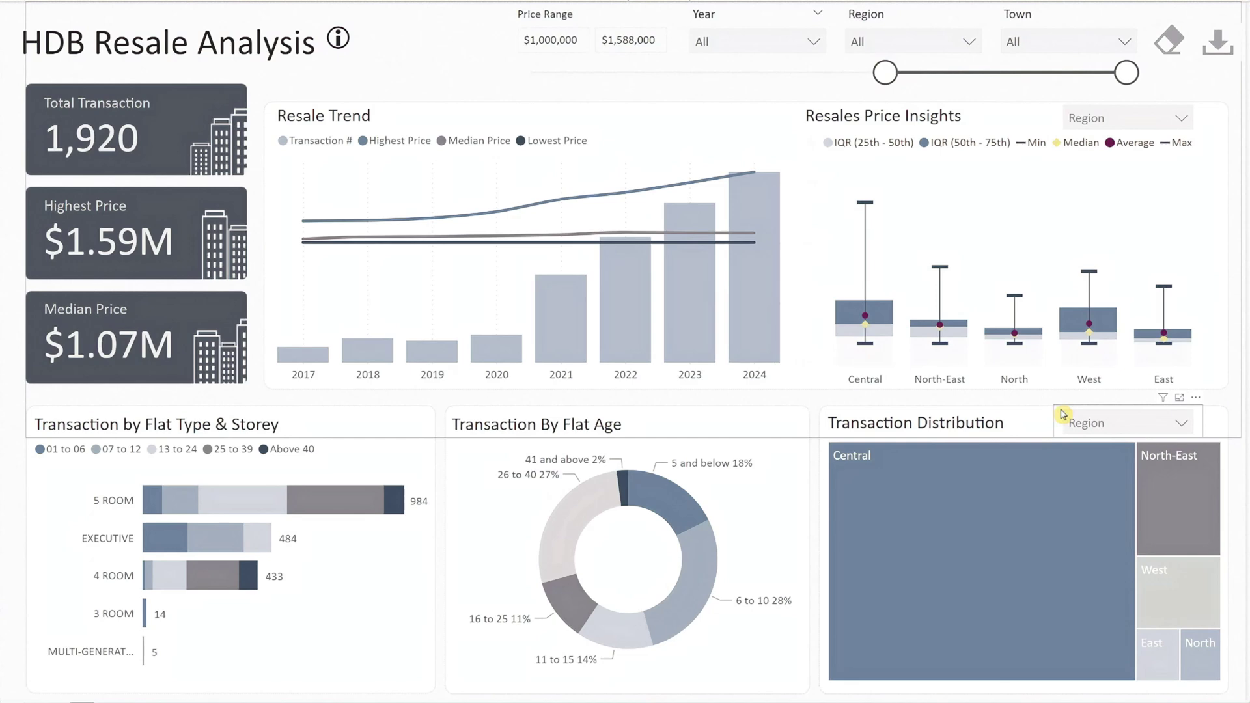
mouse_move(953, 510)
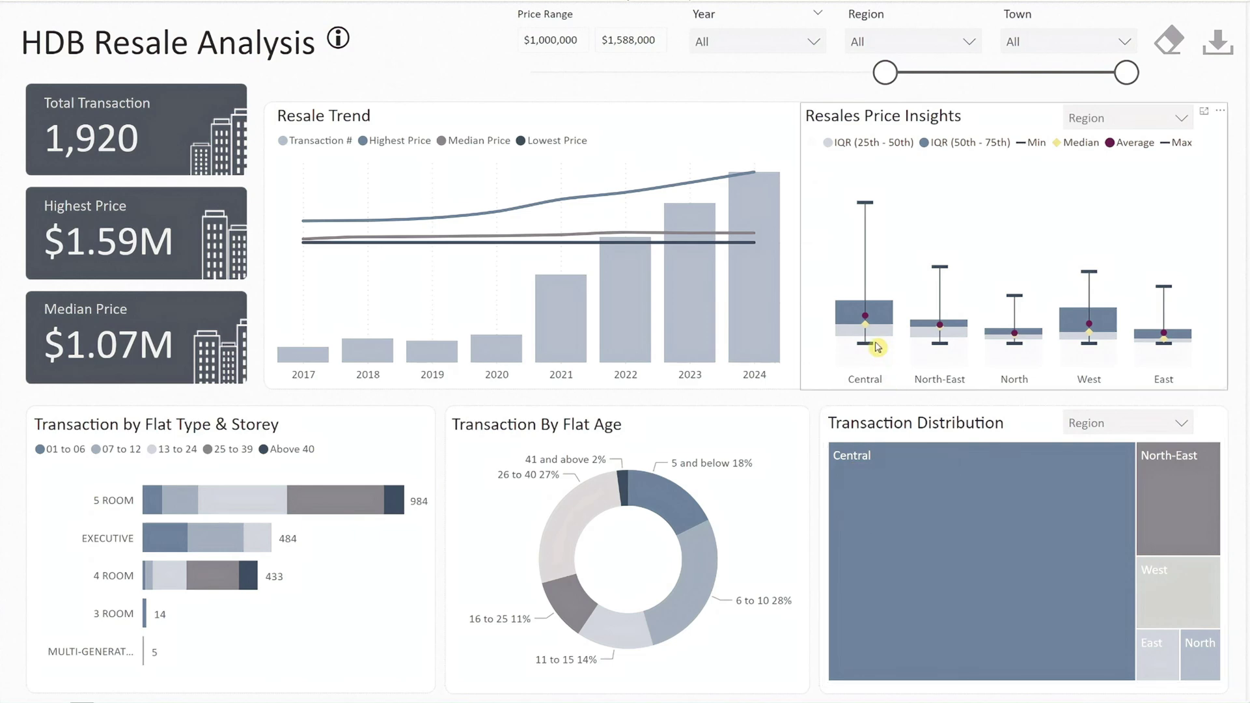
mouse_move(868, 327)
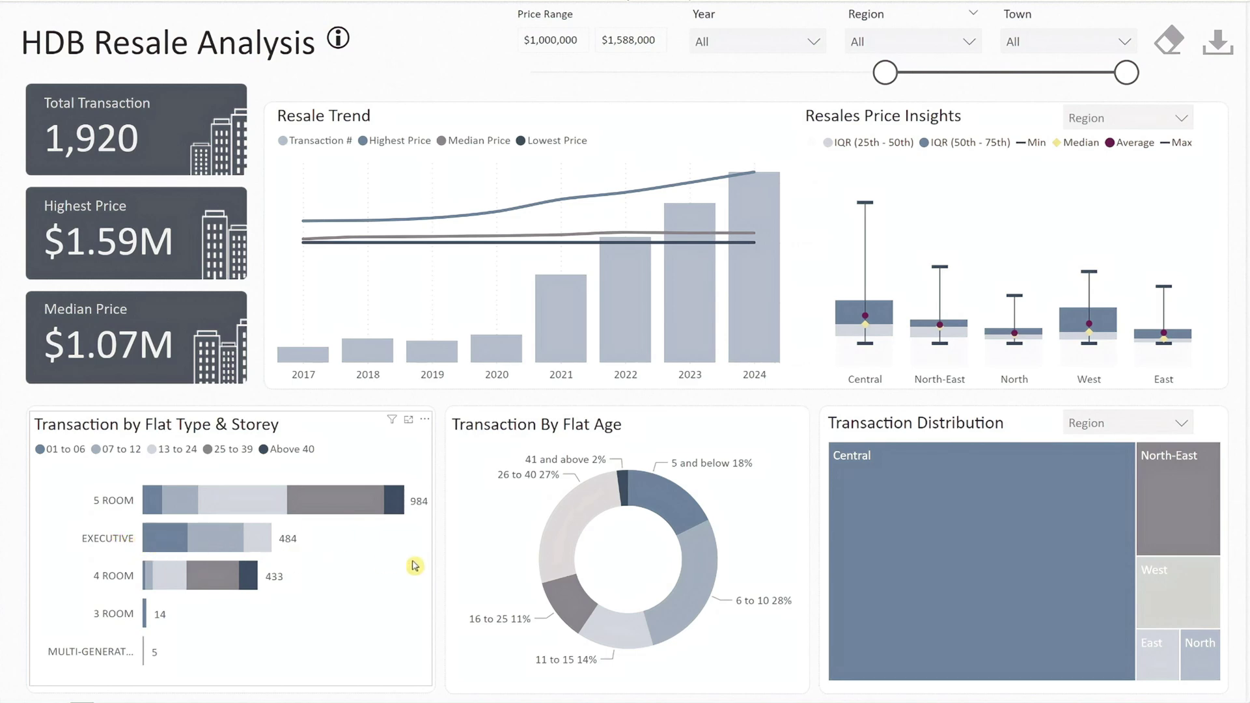
mouse_move(697, 602)
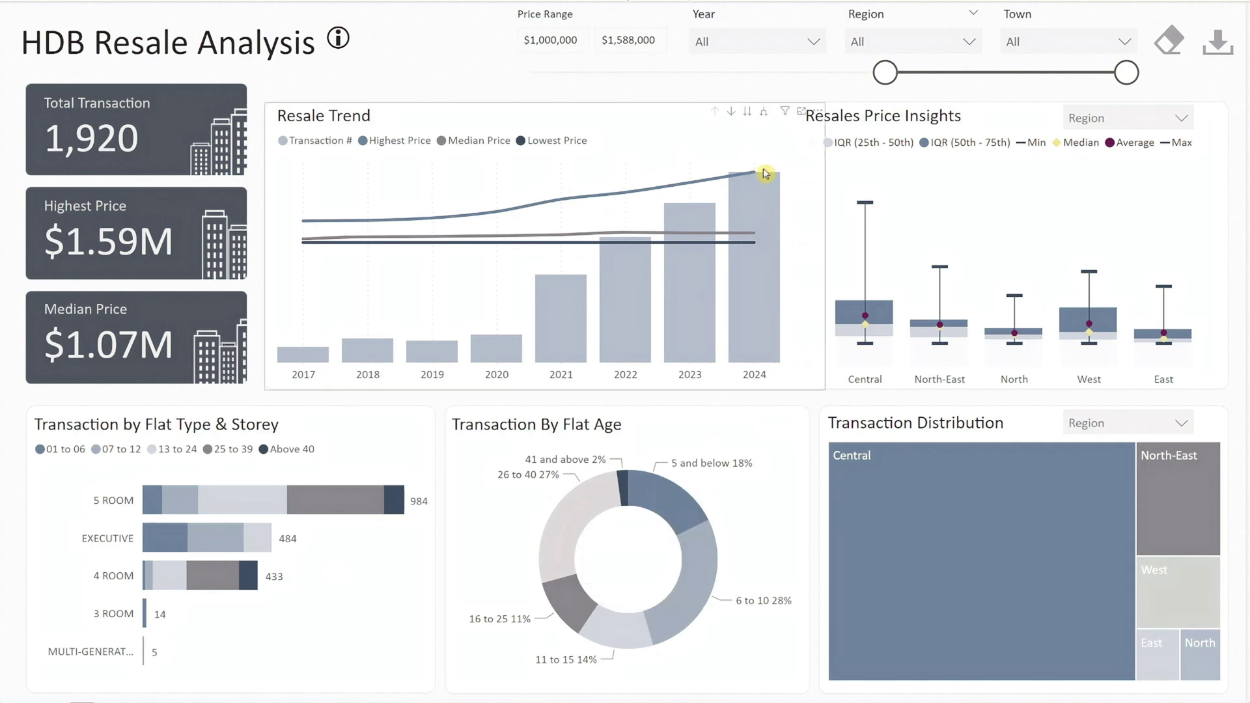
- Filter the Year slicer to only 2023 and 2024
click(806, 47)
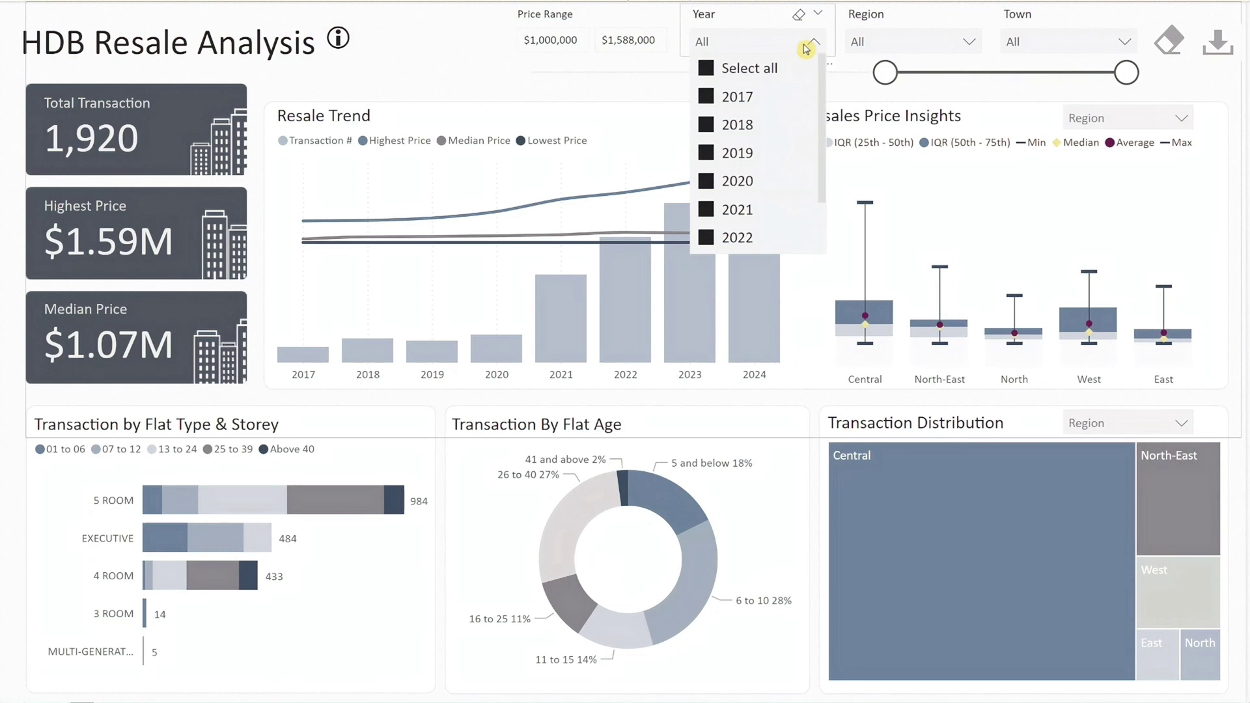
click(762, 70)
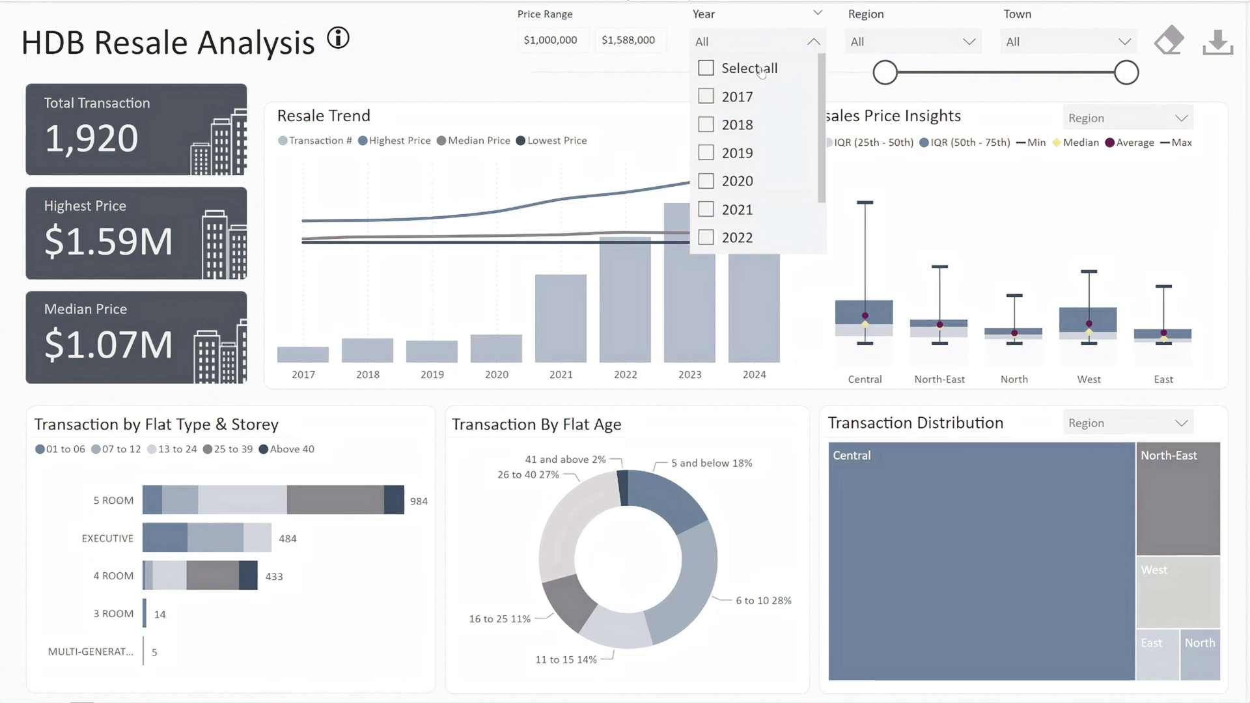
scroll(762, 70, down, 2)
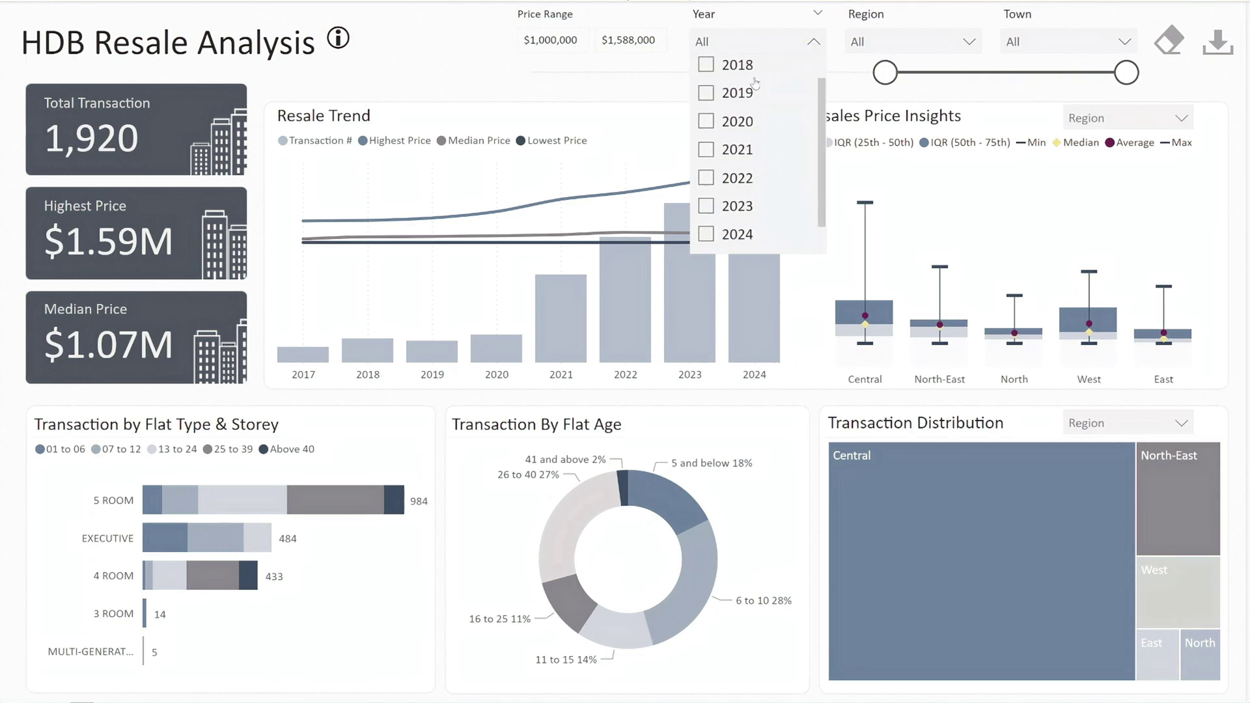
click(707, 206)
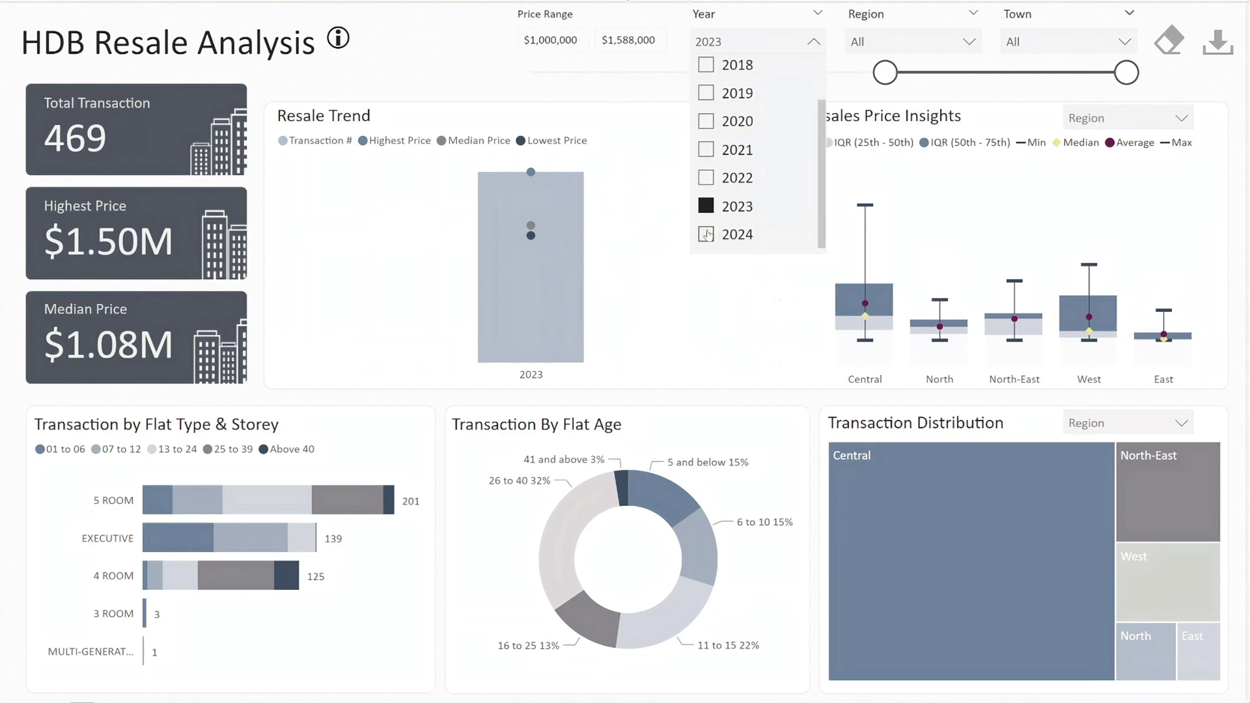
click(707, 235)
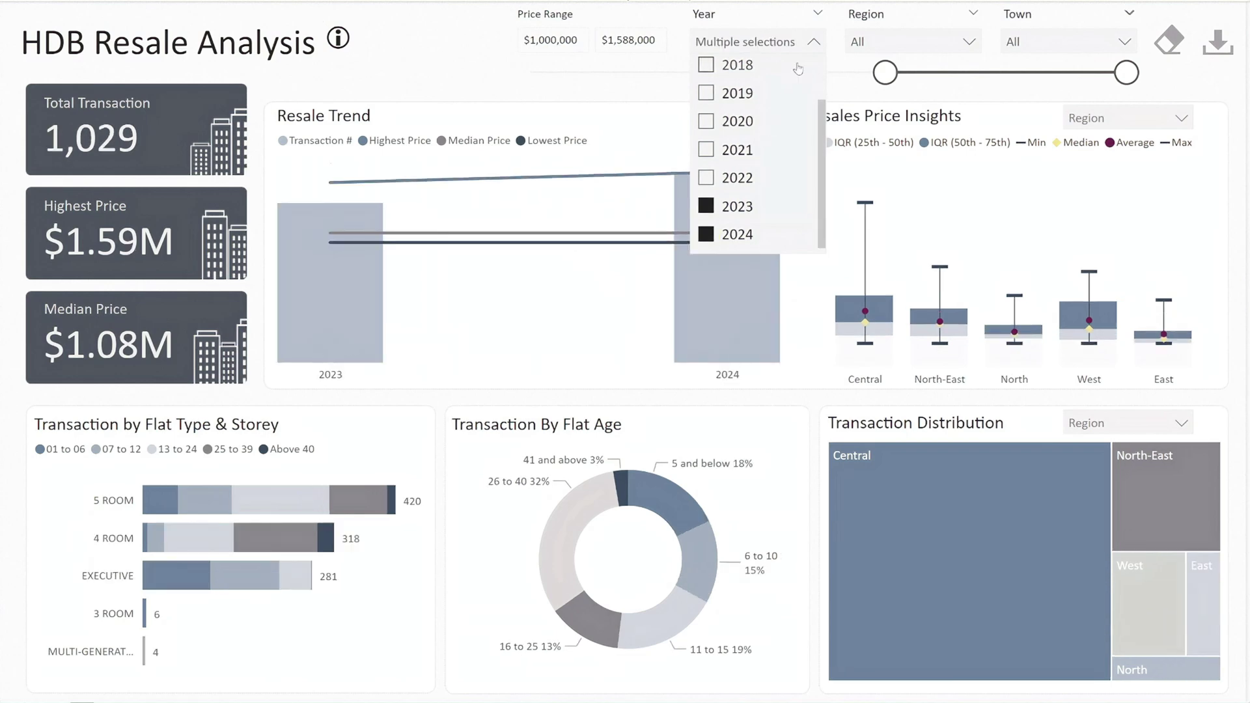
click(814, 42)
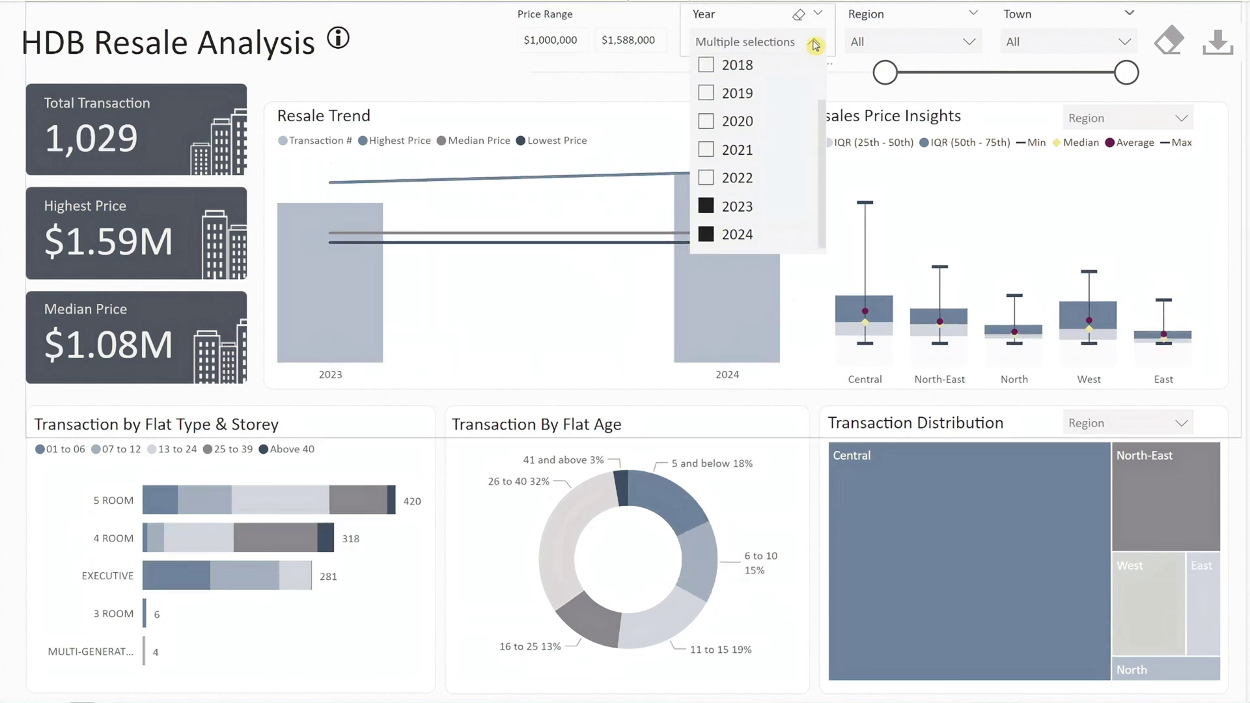
- Filter the Region slicer to North-East only
click(873, 43)
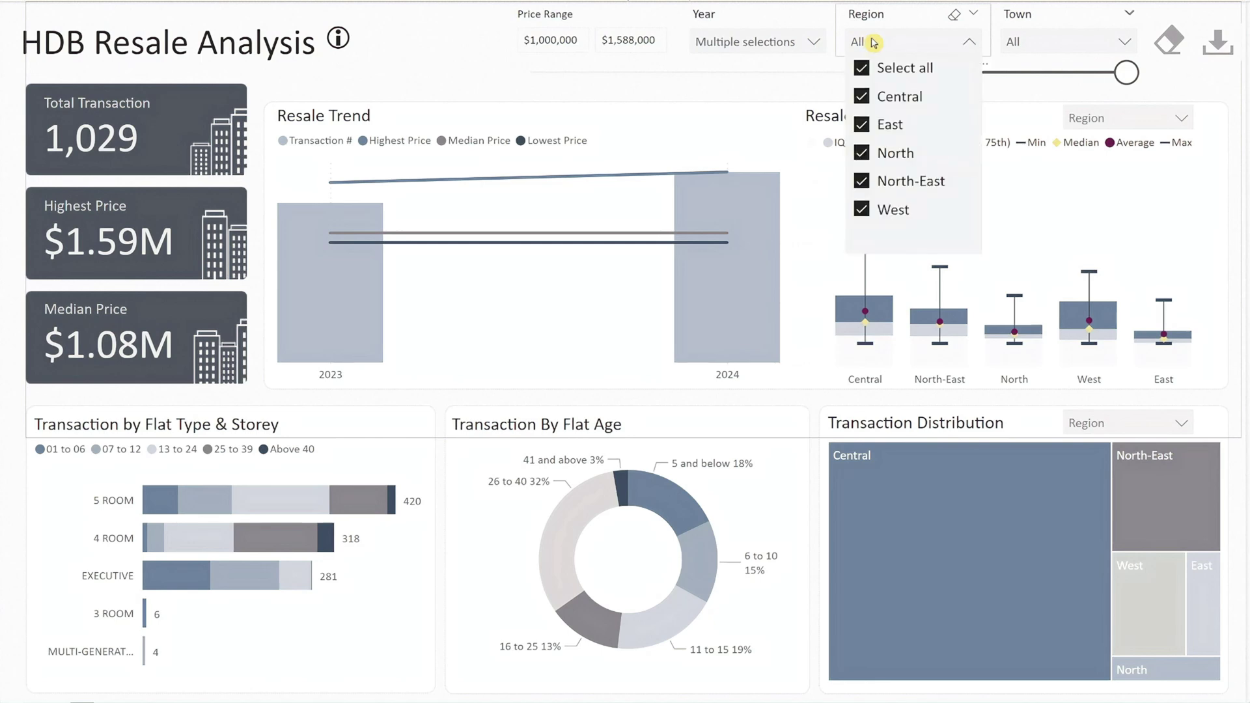
click(863, 70)
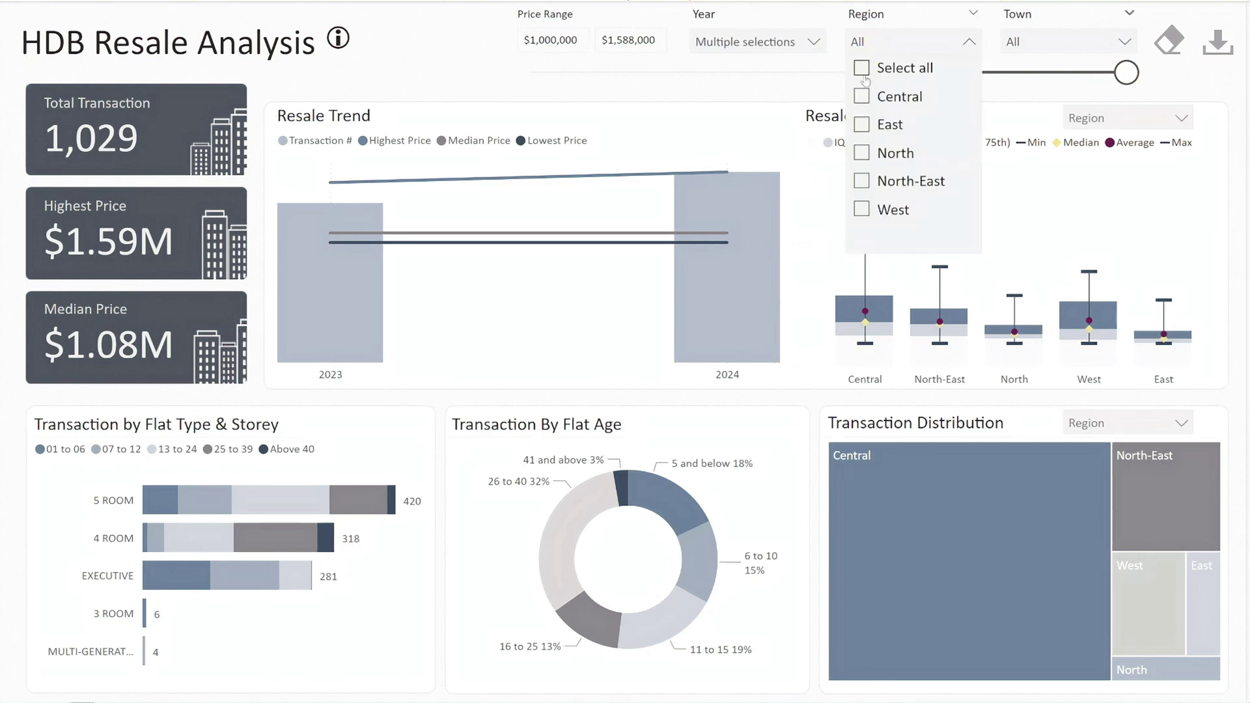
click(862, 183)
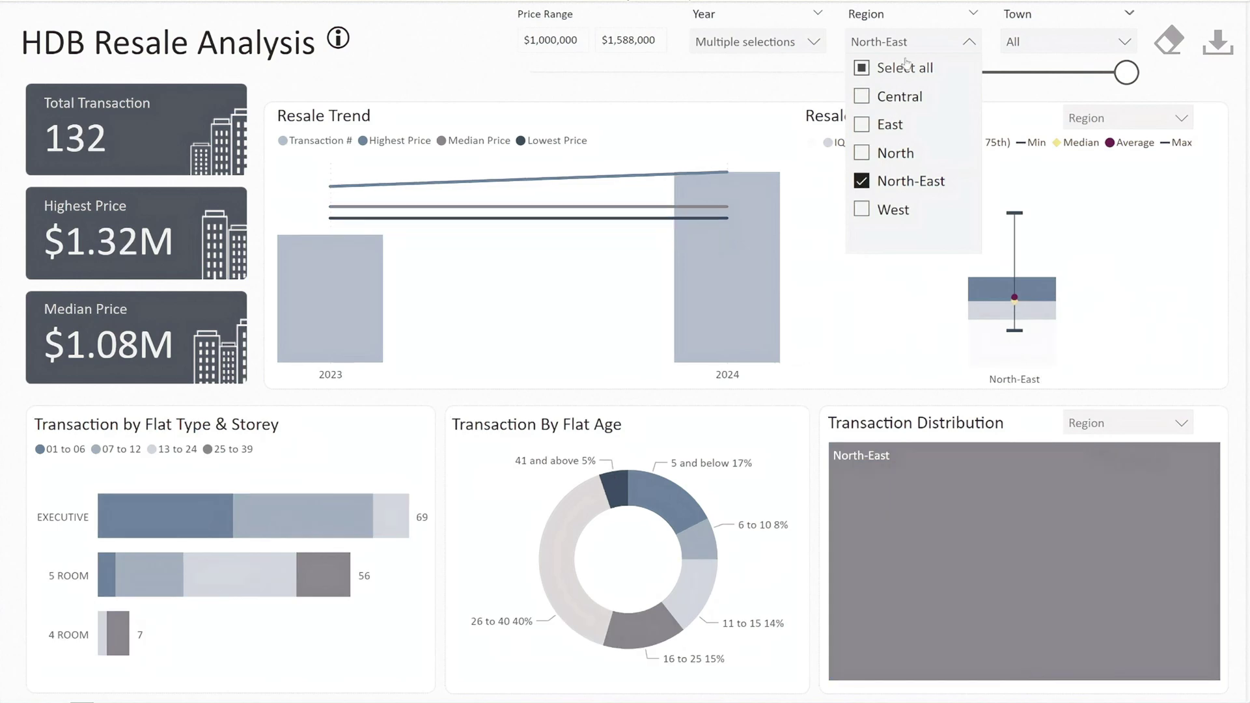
click(859, 47)
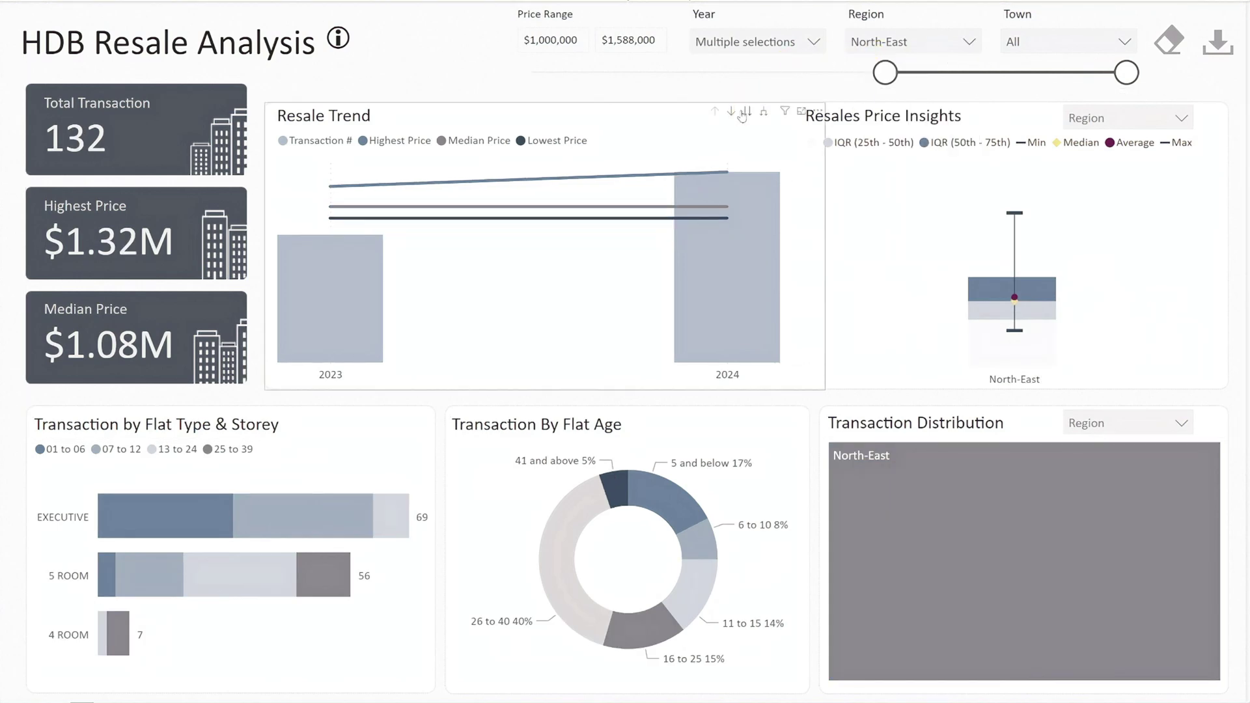
- Expand the Resale Trend chart to quarters and group the price box plot by Town
click(762, 115)
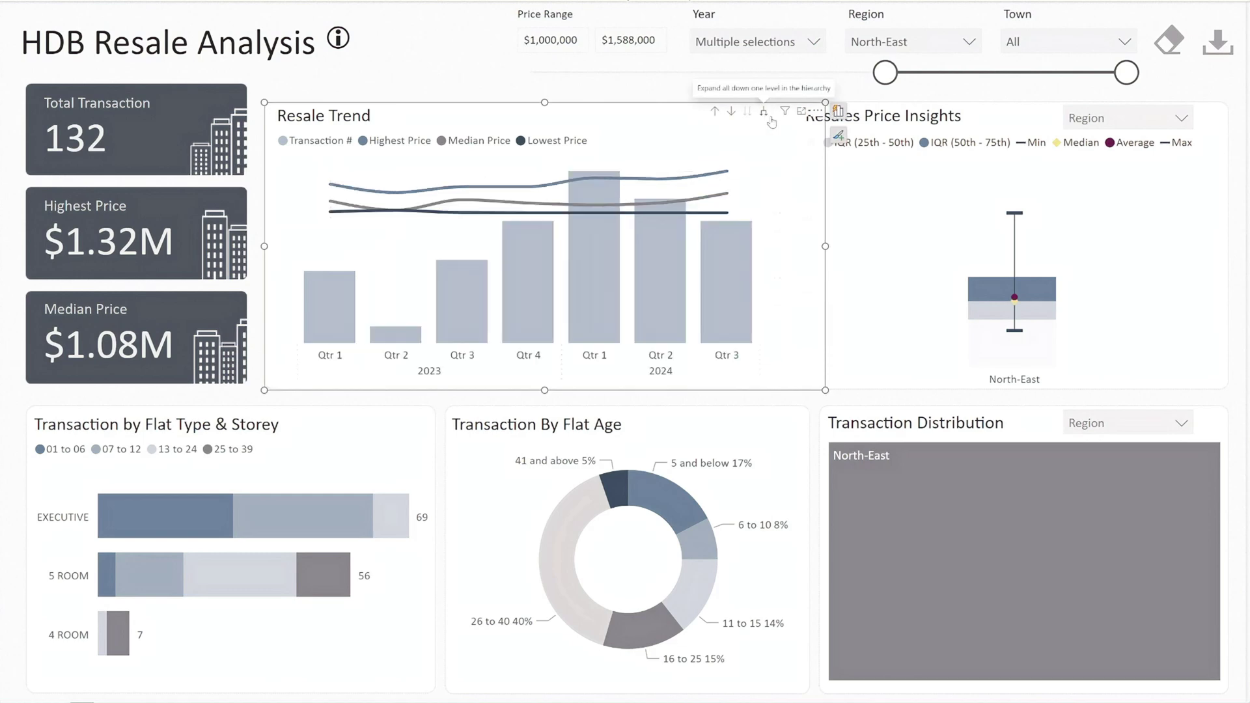
click(1101, 127)
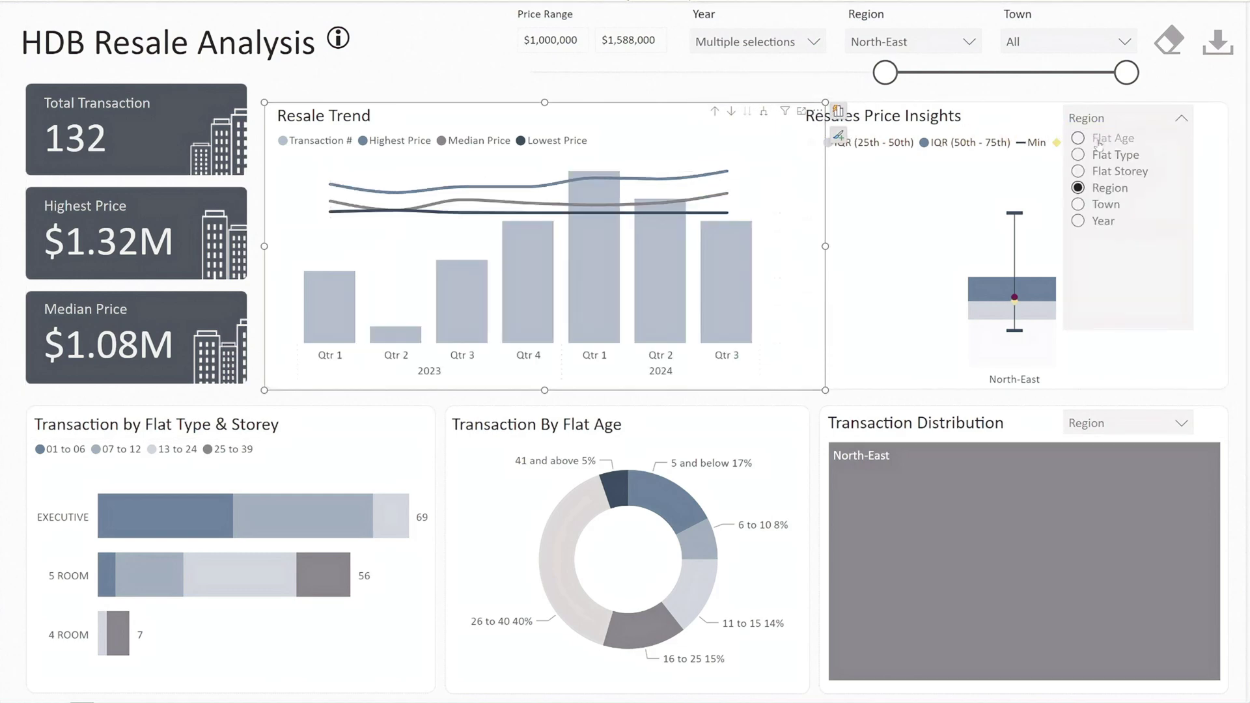
click(1091, 205)
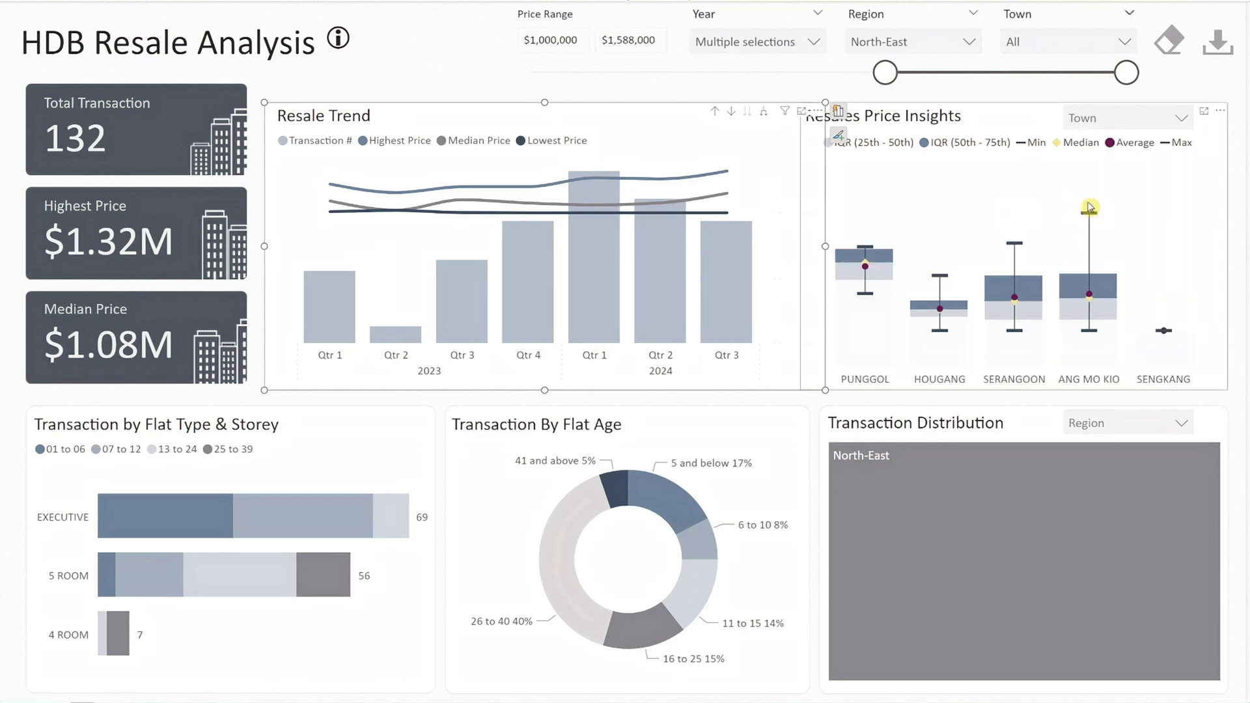
- Group the Transaction Distribution treemap by Town and clear the chart selection
click(1131, 435)
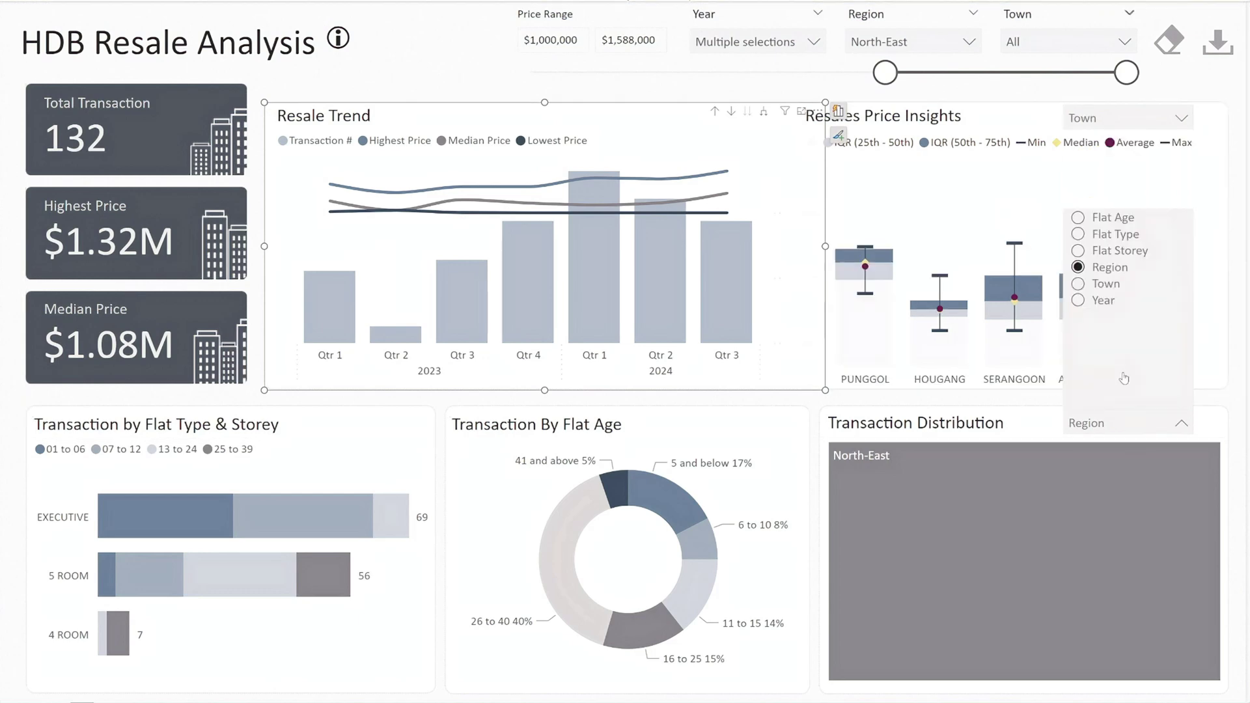
click(1109, 290)
click(1123, 431)
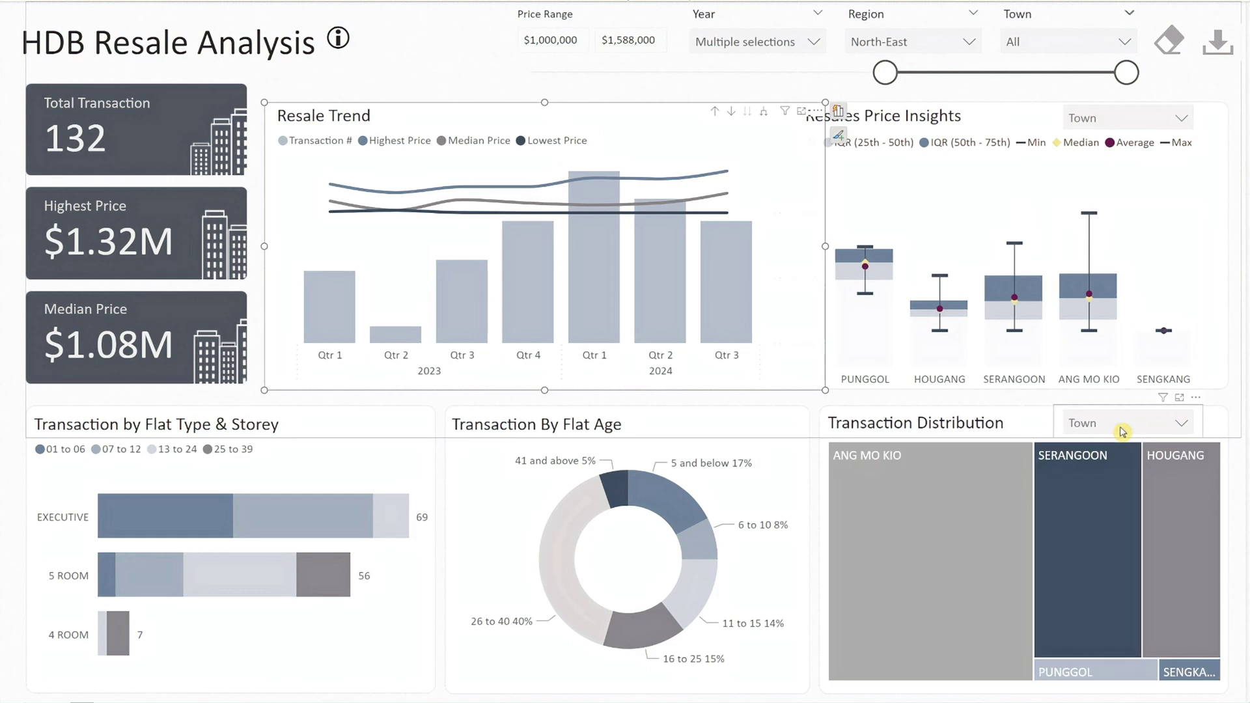
click(1089, 406)
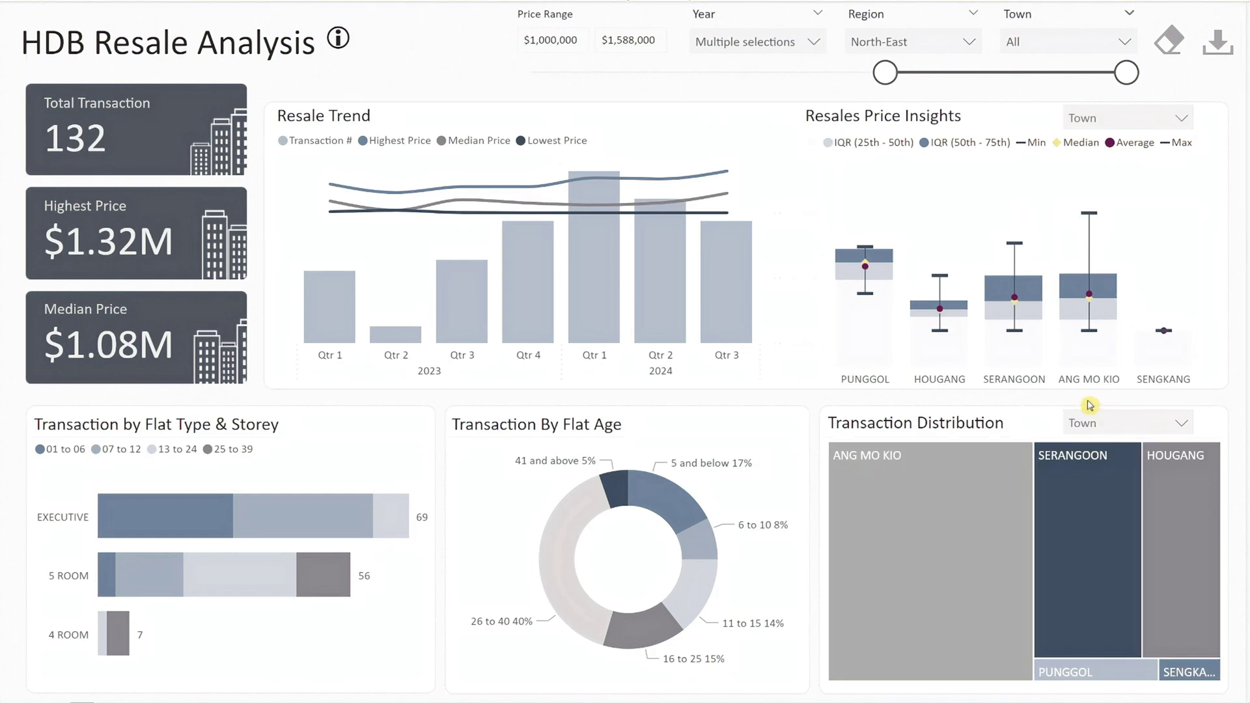
- Review town details on the treemap and box plots, then open the Town slicer list
mouse_move(967, 491)
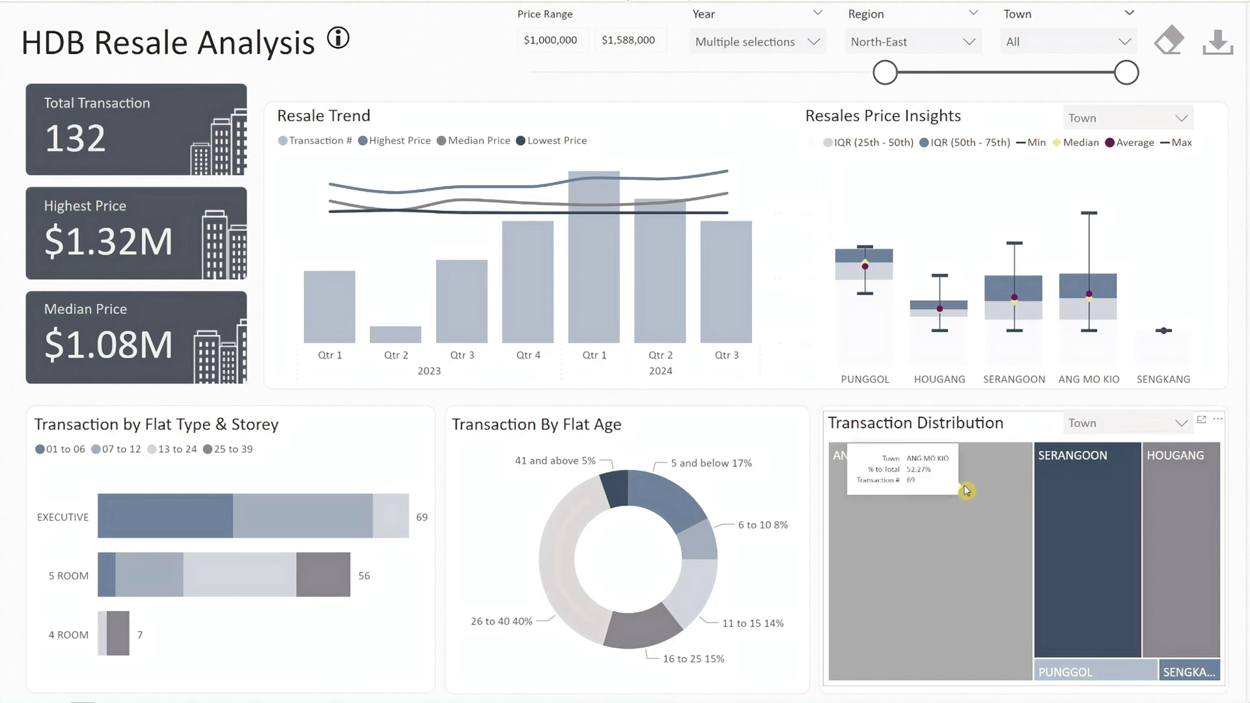
mouse_move(1084, 489)
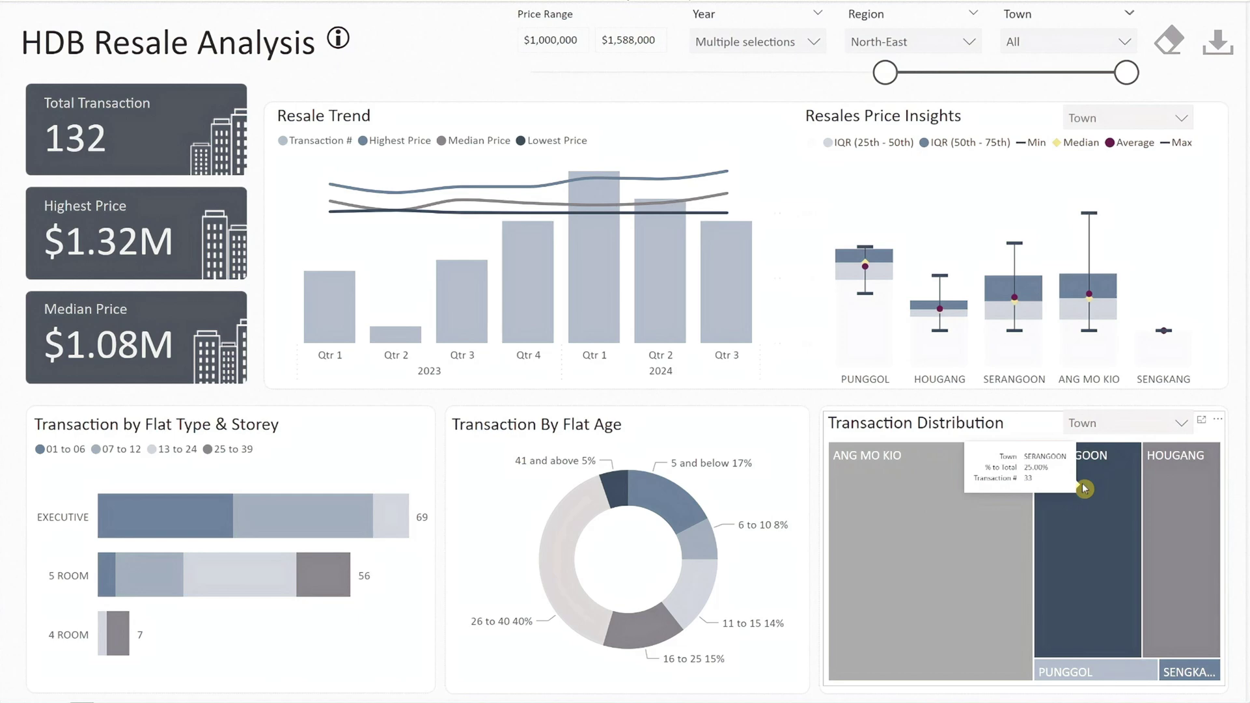
mouse_move(1157, 493)
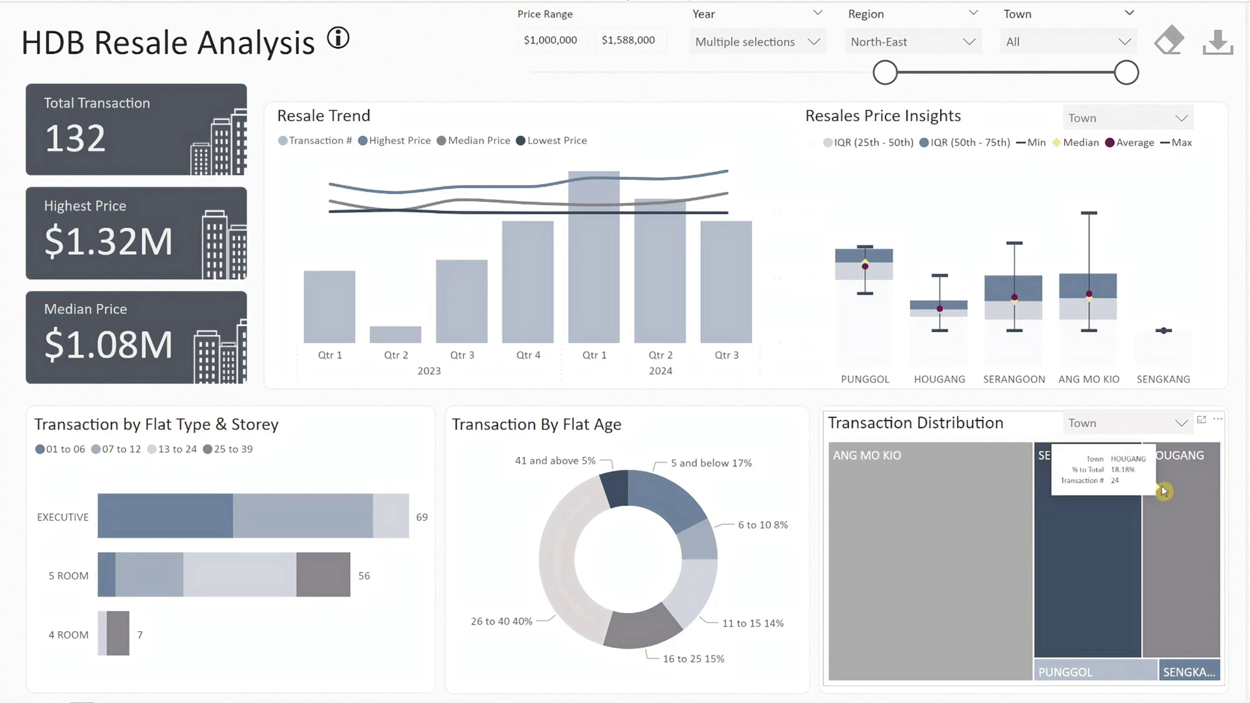
mouse_move(561, 575)
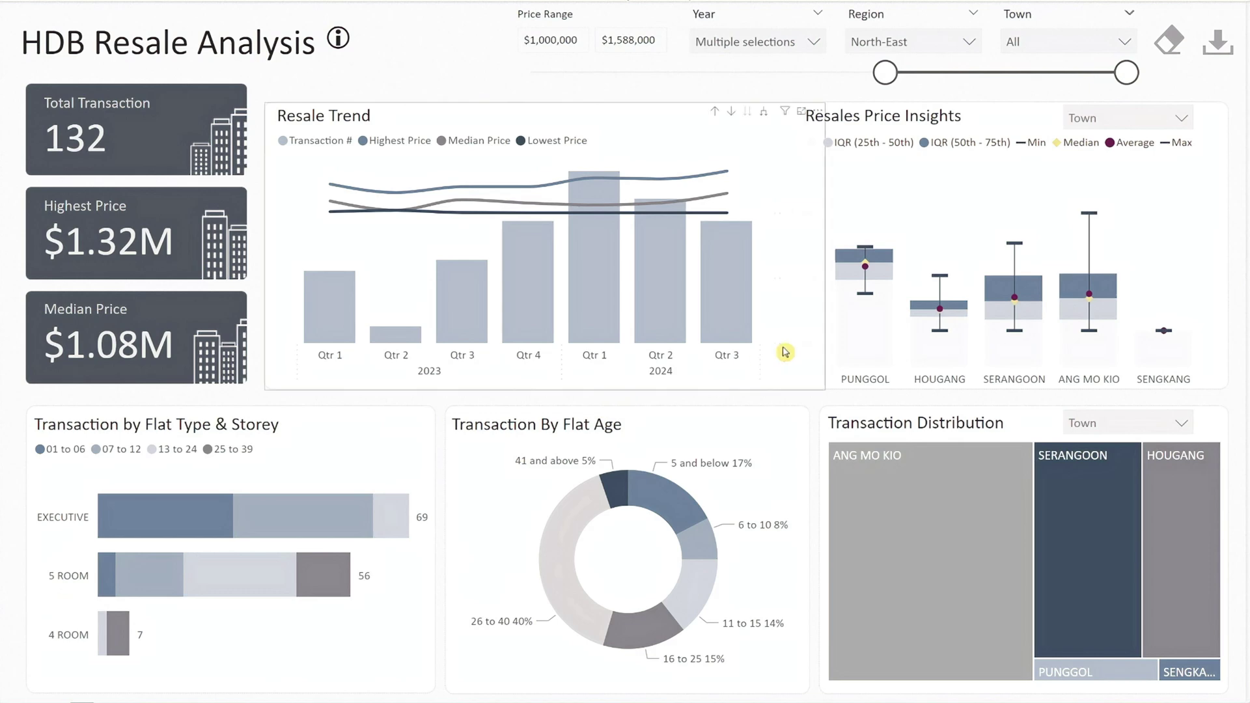
mouse_move(1091, 291)
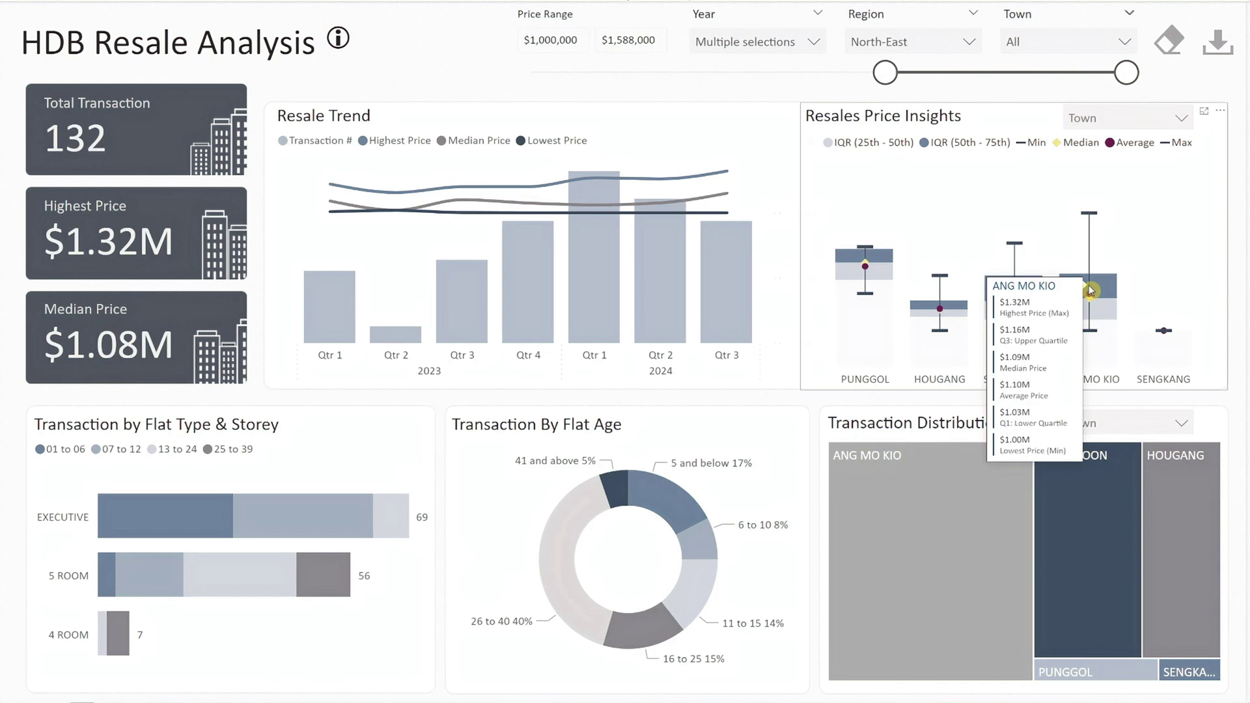
mouse_move(1016, 308)
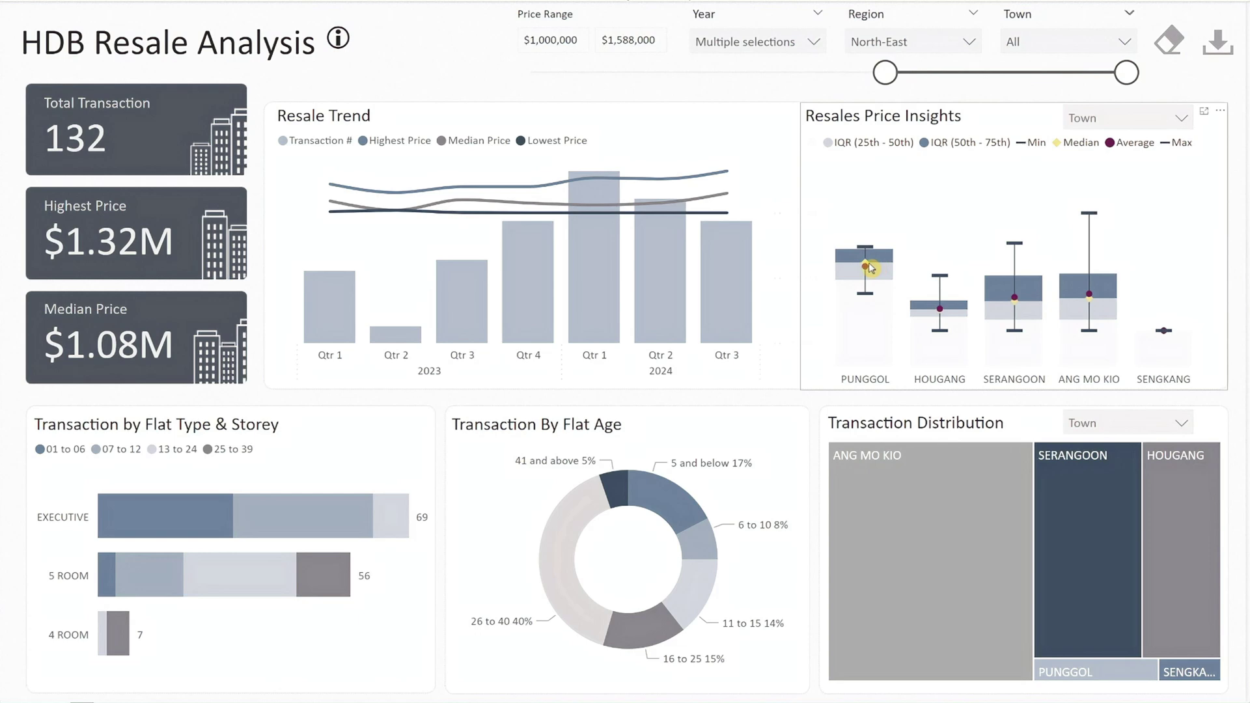
mouse_move(870, 268)
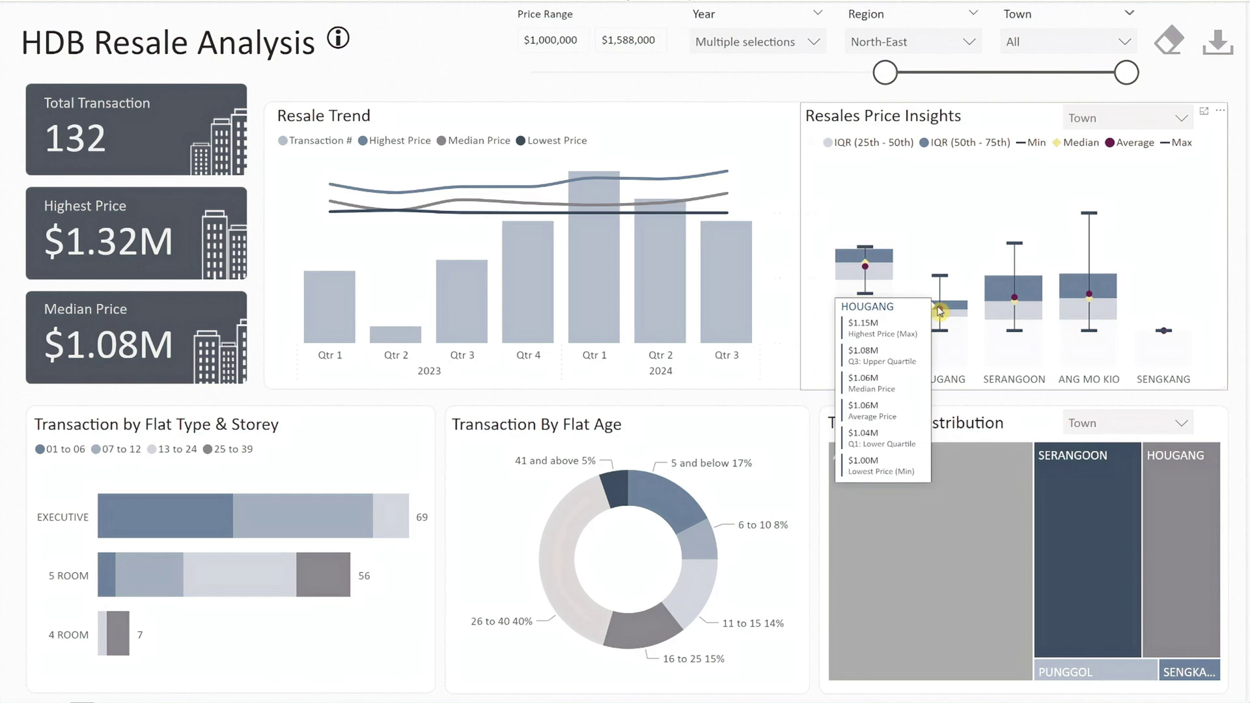
click(1060, 46)
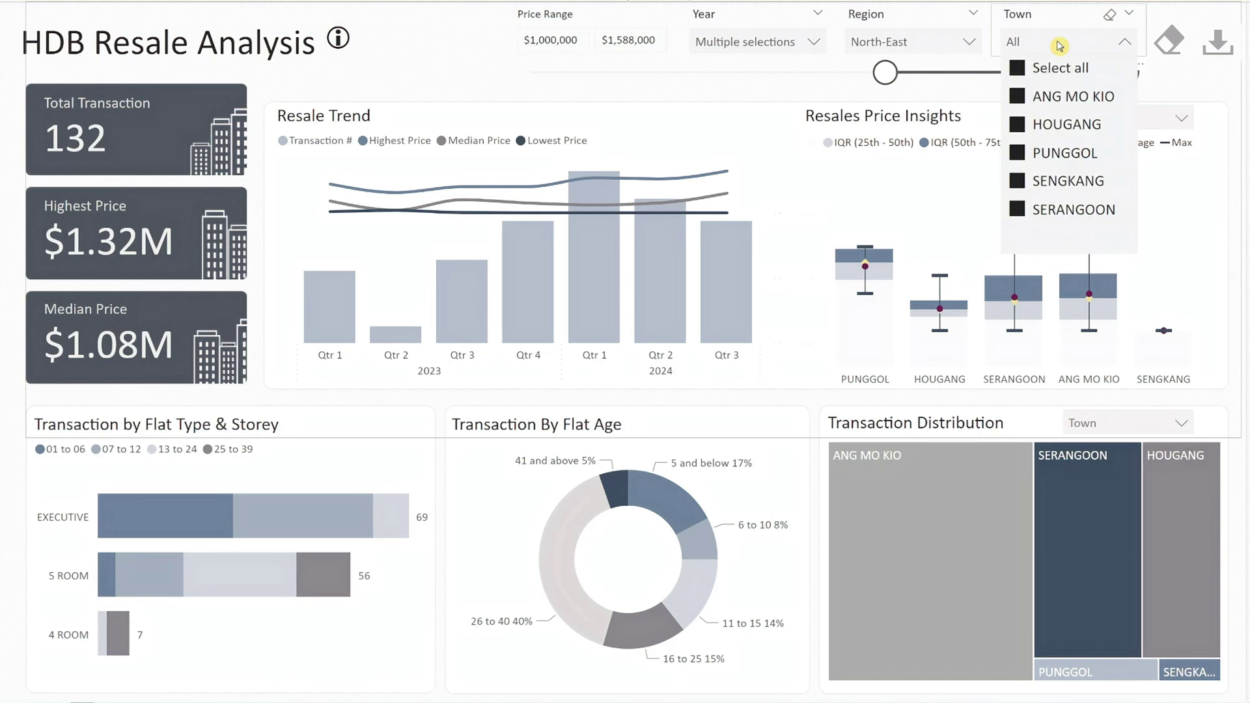
- Collapse the Town slicer list, keeping the Town filter at All
click(1060, 45)
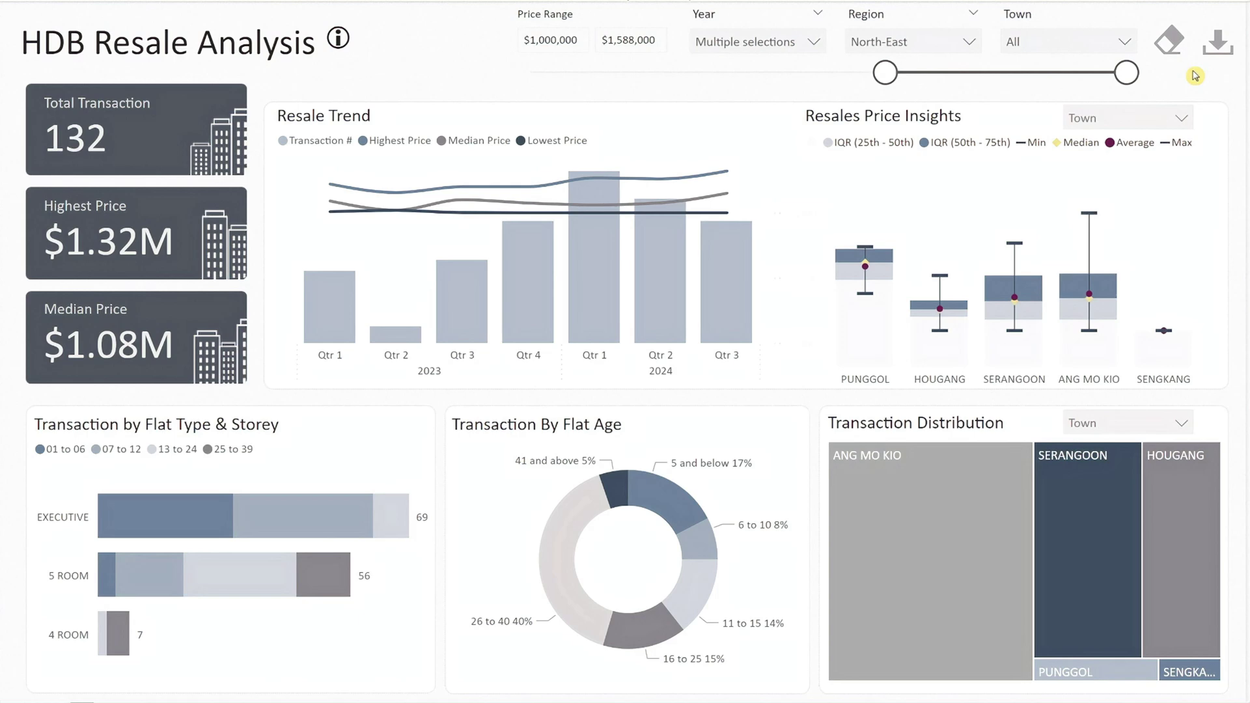
ctrl+click(1215, 46)
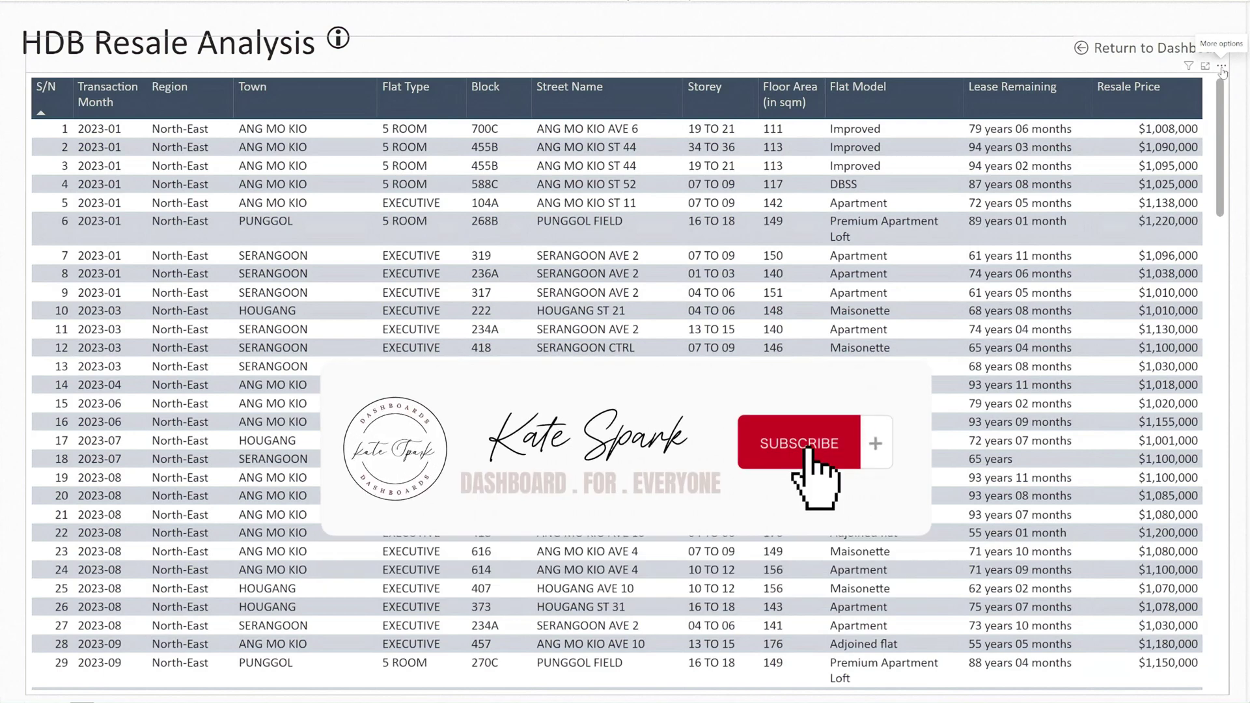
ctrl+click(1152, 54)
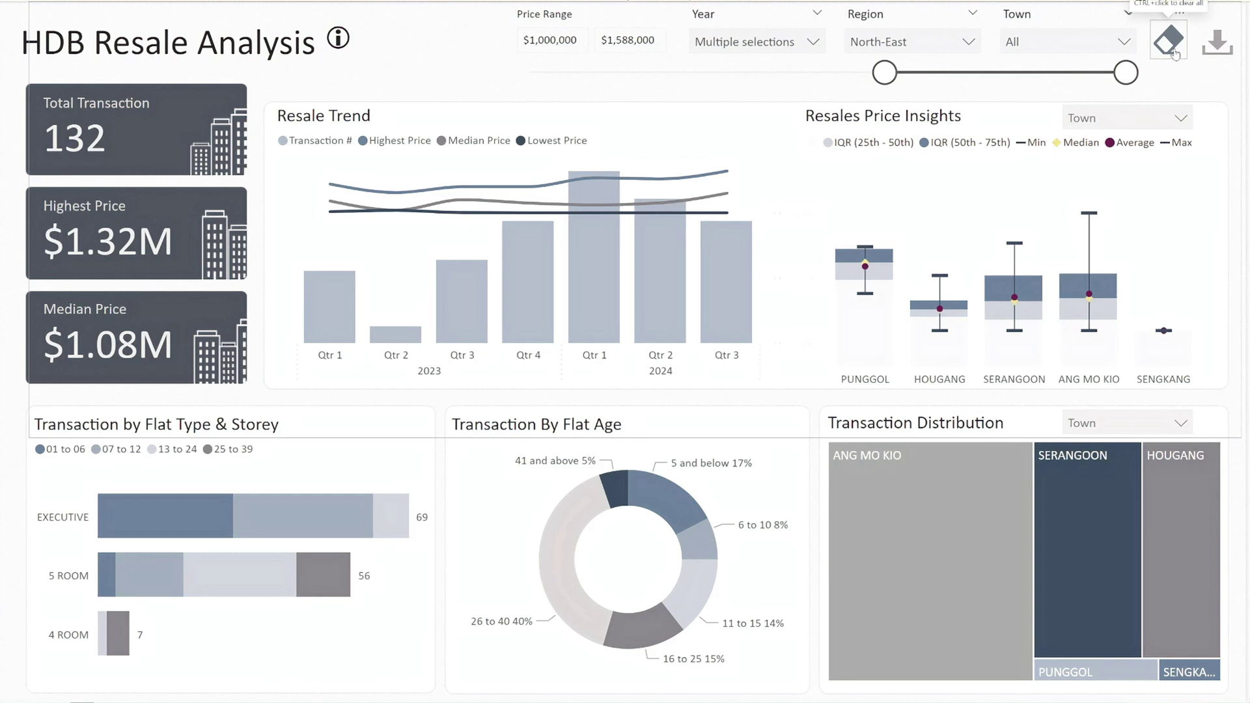
- Clear all slicers to restore the full 186,567 transactions
ctrl+click(1174, 52)
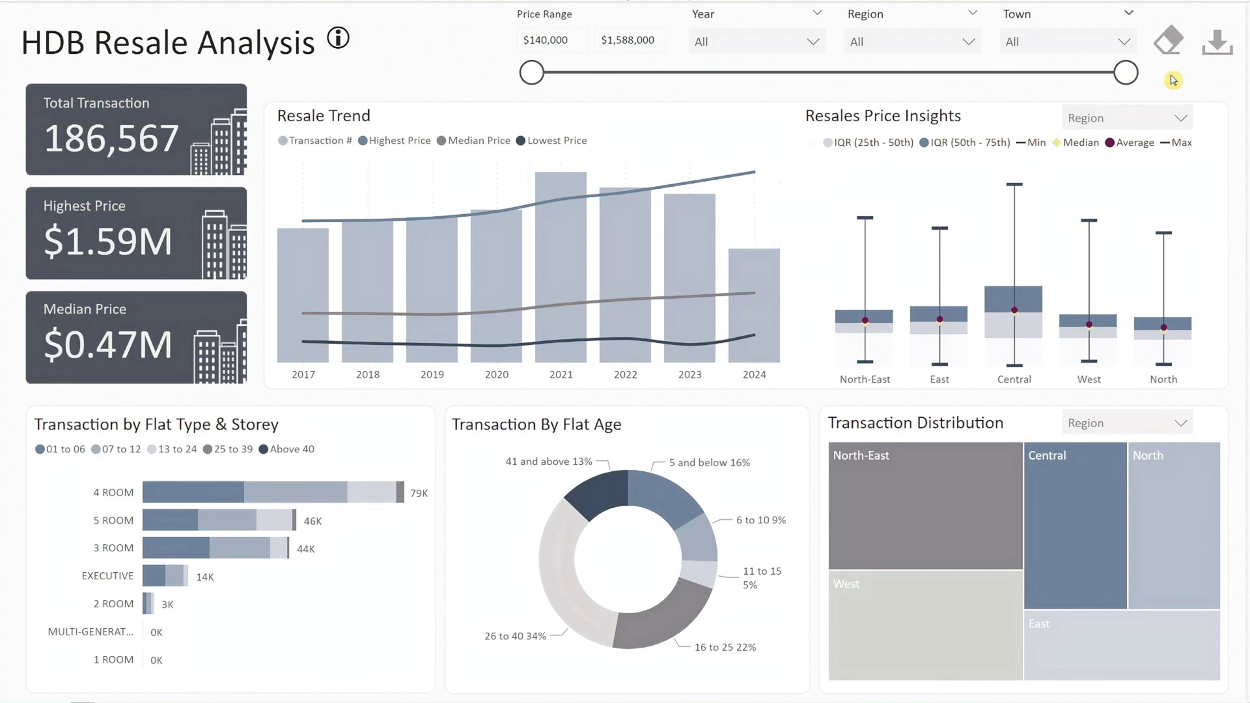
- Cap the Price Range maximum at 800000, leaving 174,263 transactions
drag(1126, 73, 982, 75)
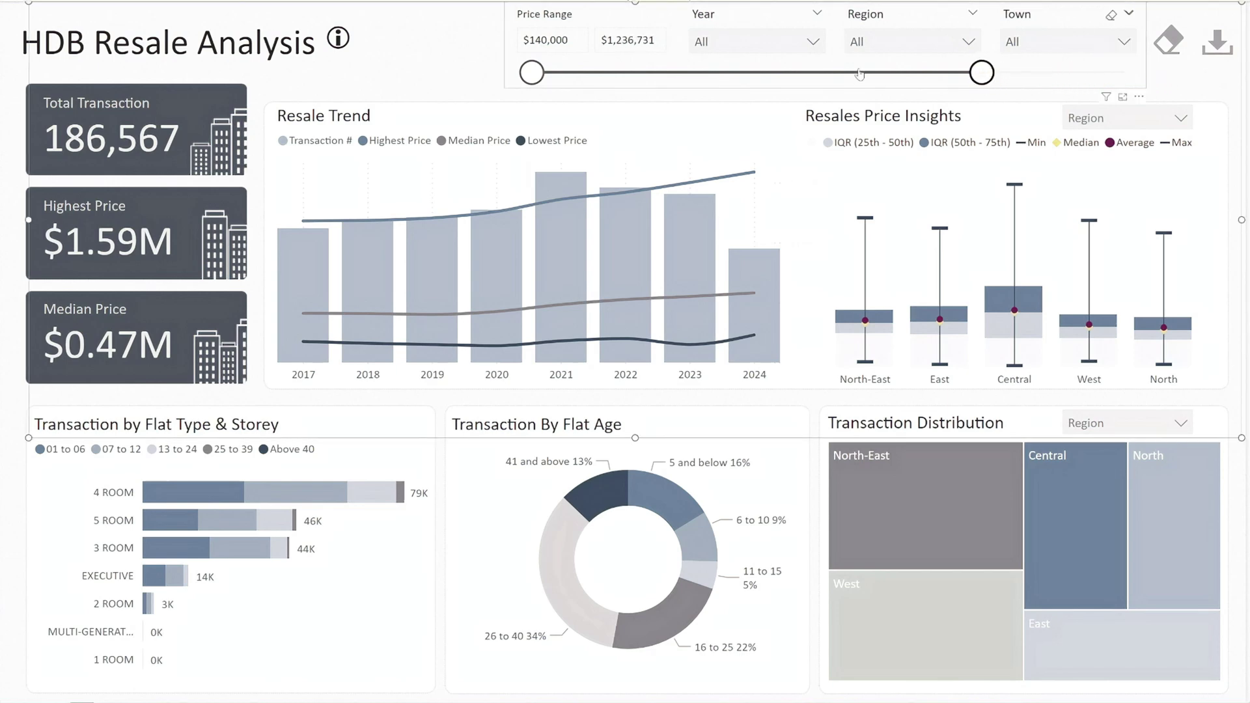
click(659, 40)
text(800000)
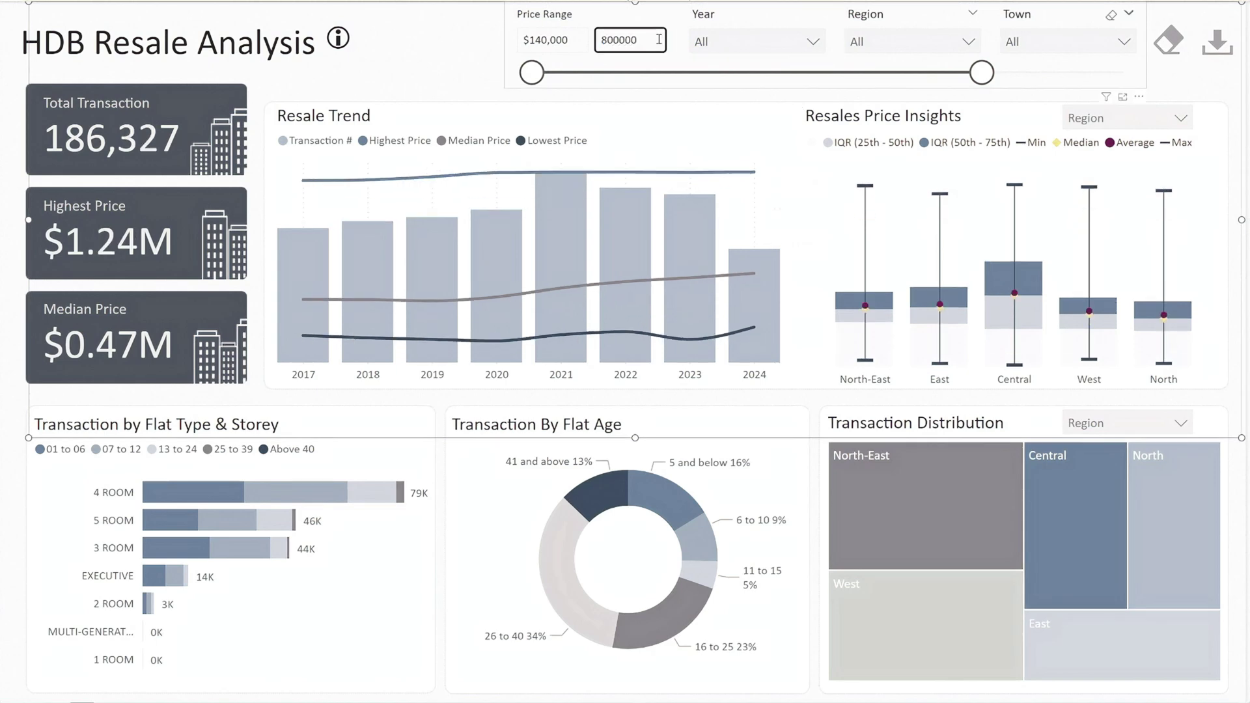
key(Return)
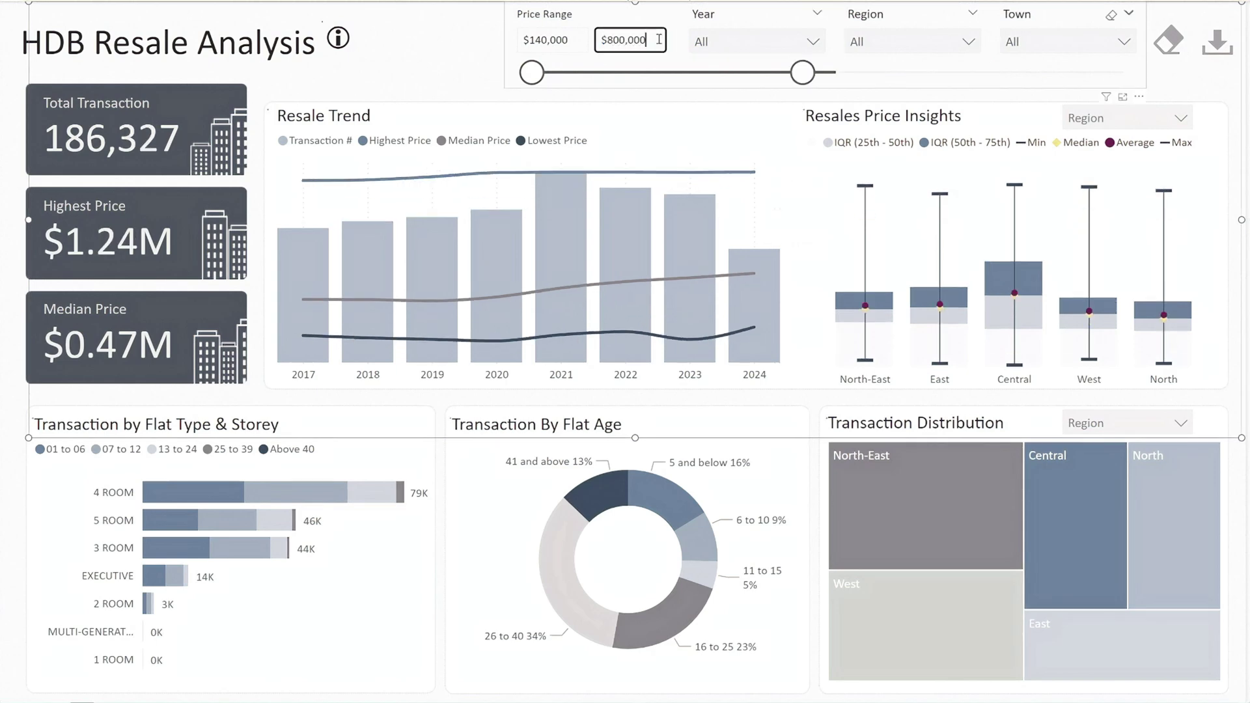
click(450, 64)
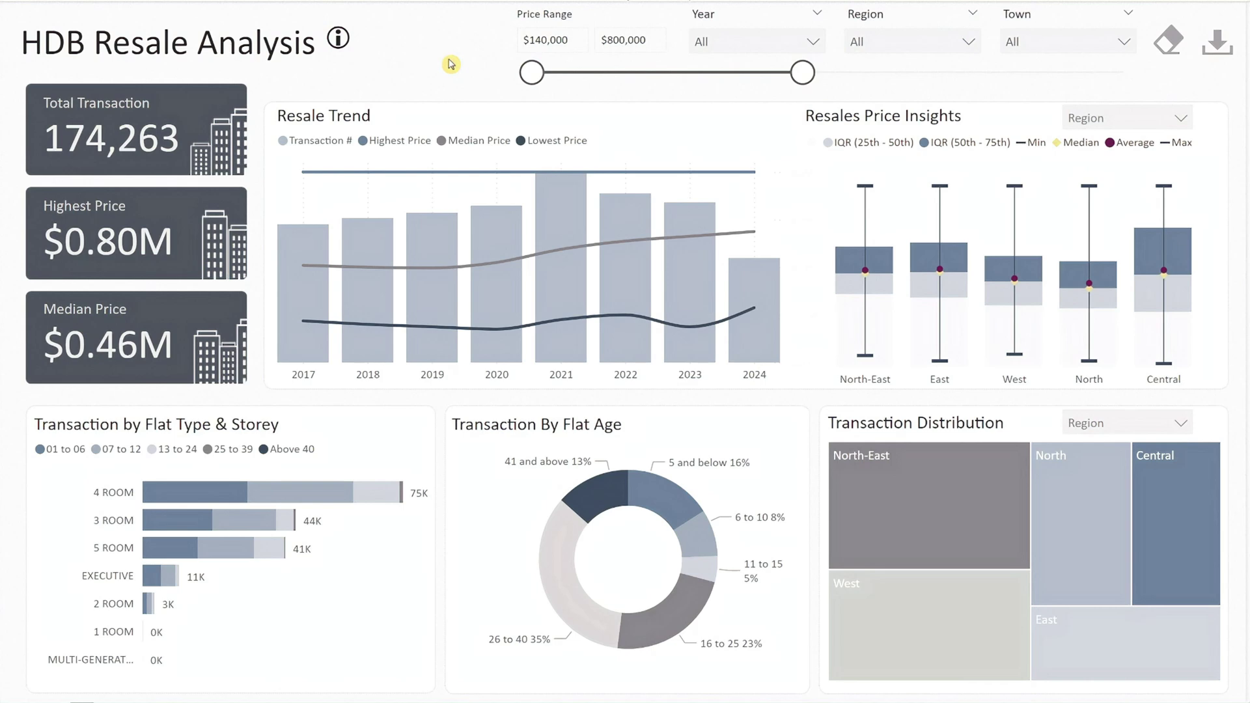
- Select the 4 ROOM bar in the Flat Type & Storey chart, filtering to 75,033 transactions
click(123, 497)
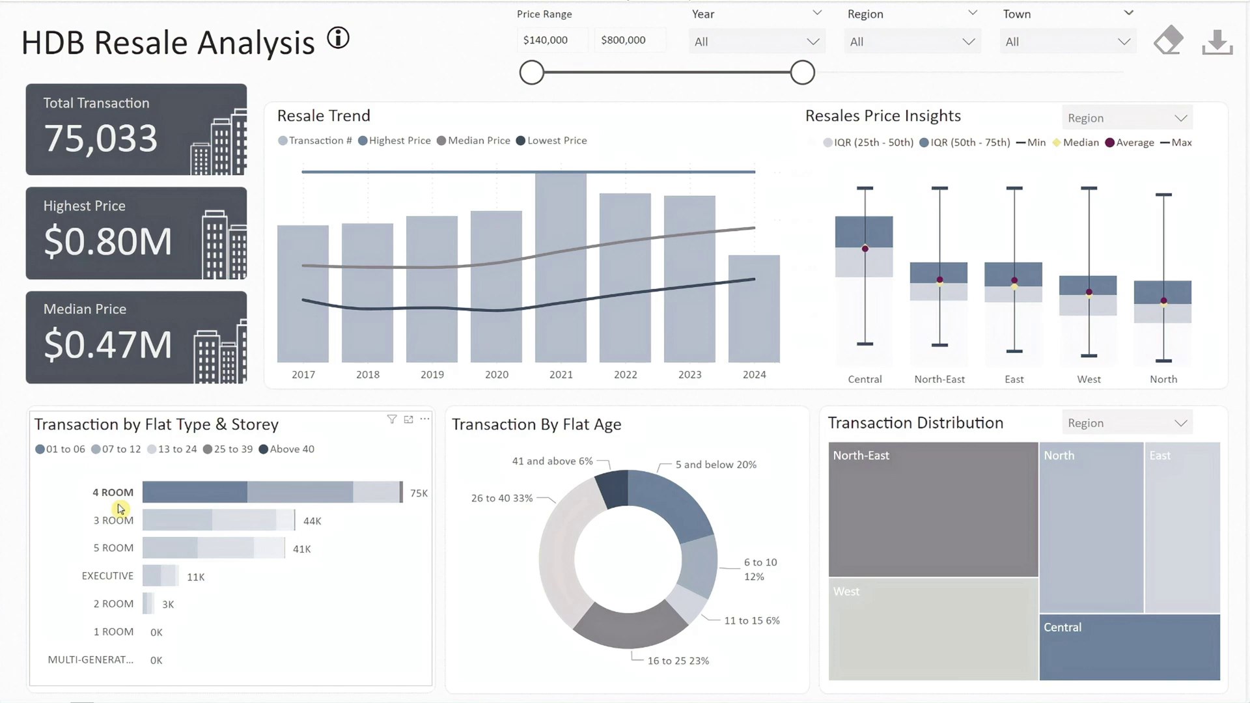
- Clear all slicers with the eraser button, restoring 186,567 transactions and the $140,000–$1,588,000 range
ctrl+click(1169, 39)
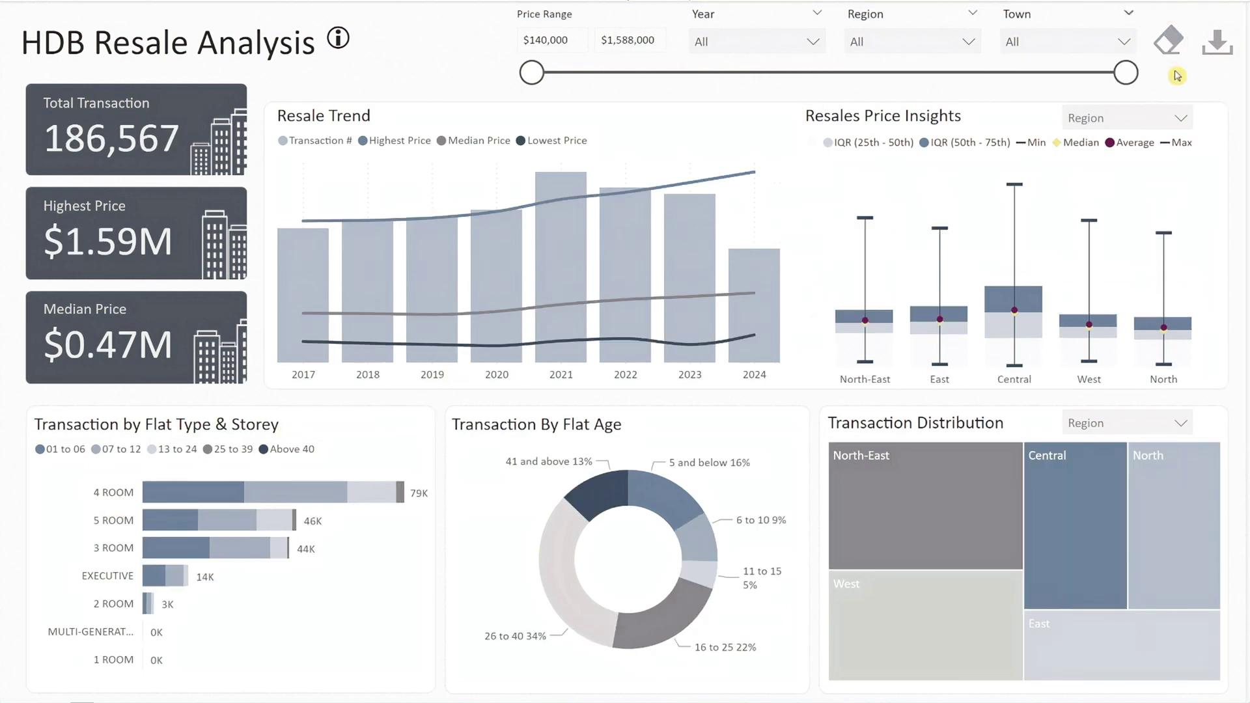